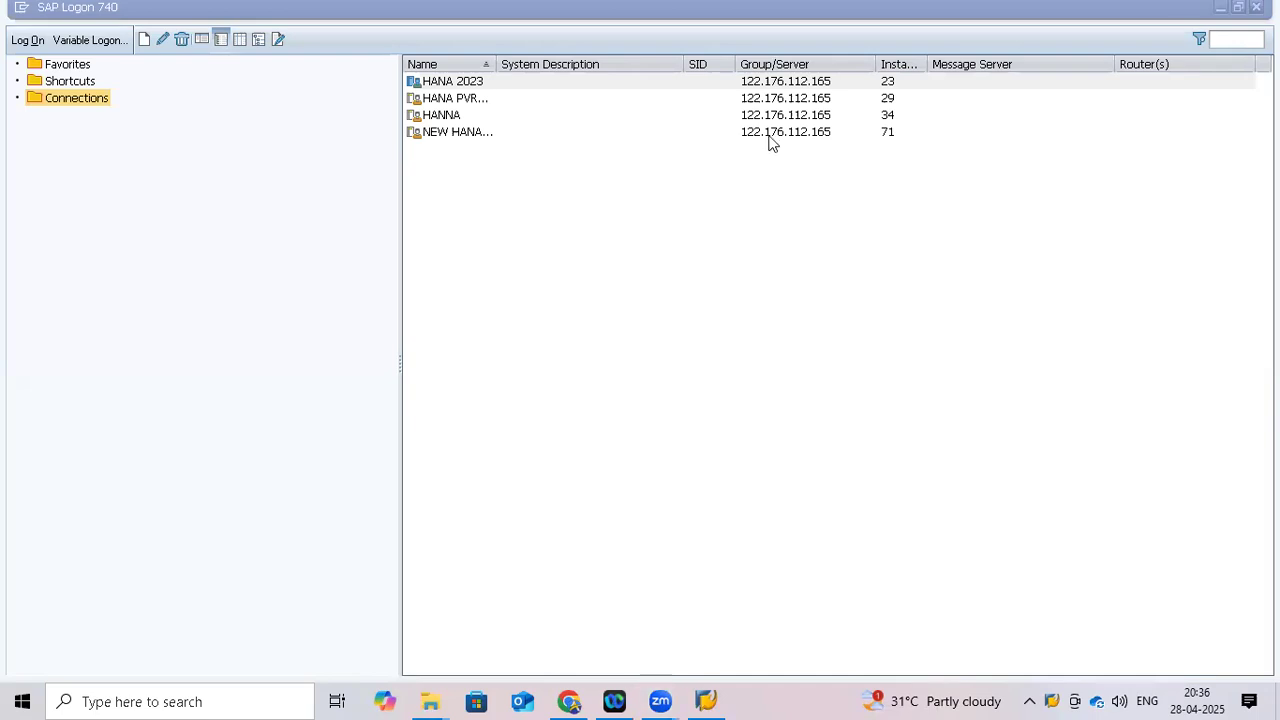
Log on to the HANNA system in client 700 with the suggested user name and password
left_click(455, 117)
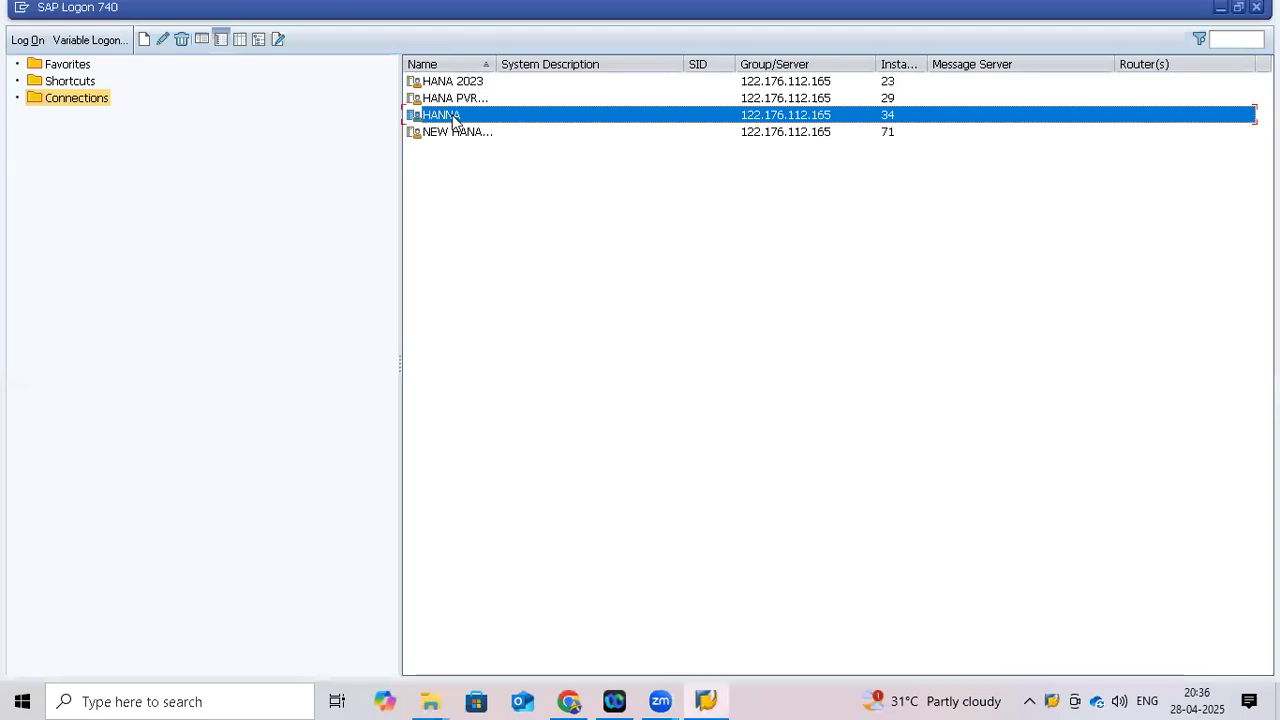
double_click(455, 117)
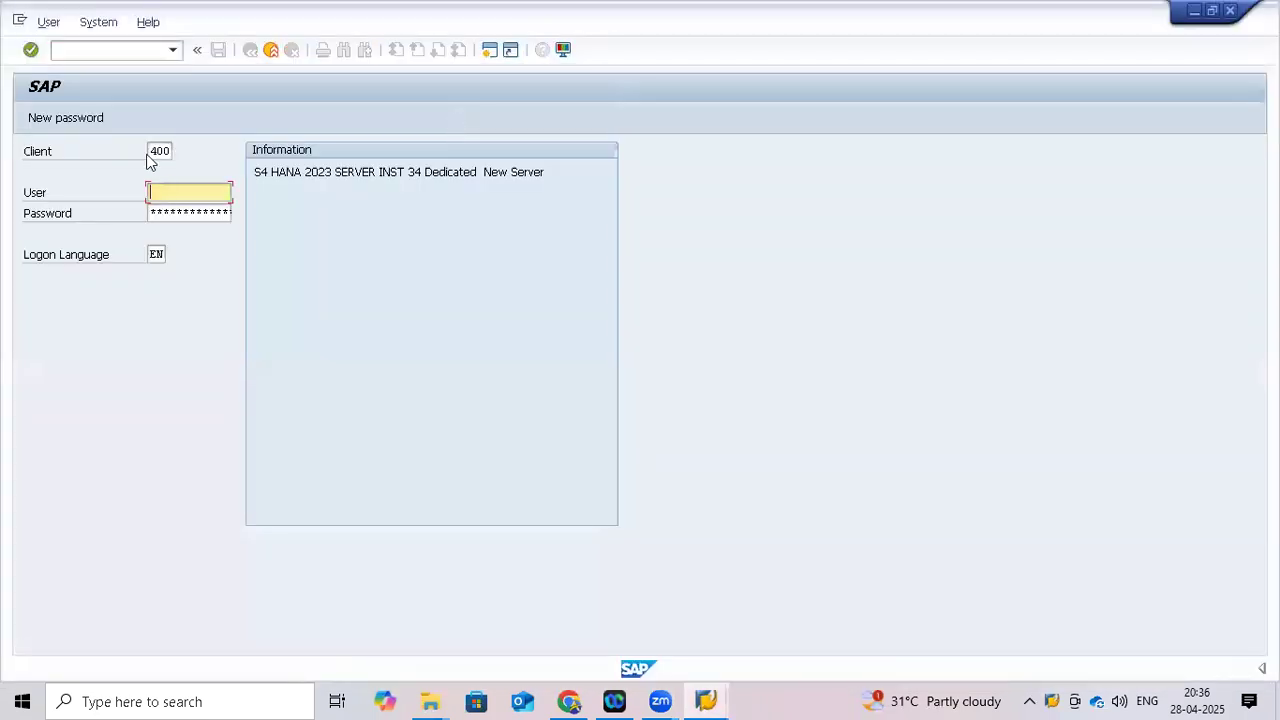
left_click(158, 151)
key("BackSpace")
key("BackSpace")
key("BackSpace")
type("70")
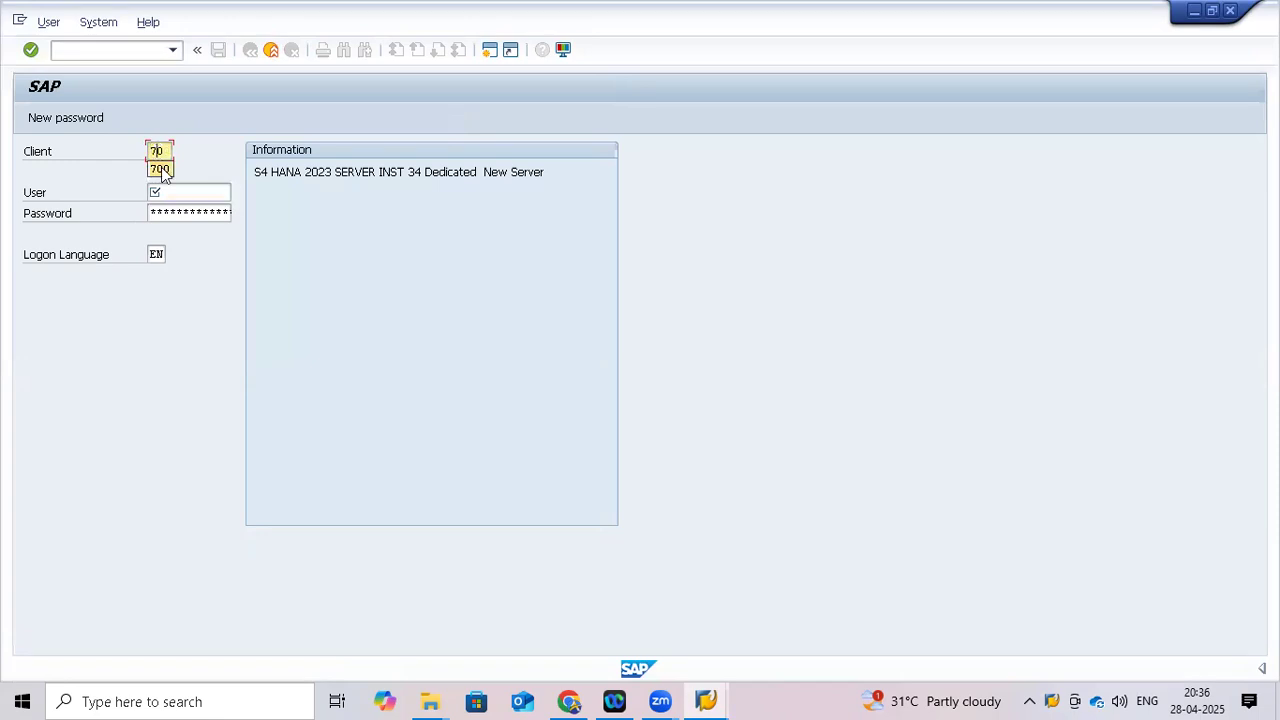
left_click(161, 170)
left_click(170, 191)
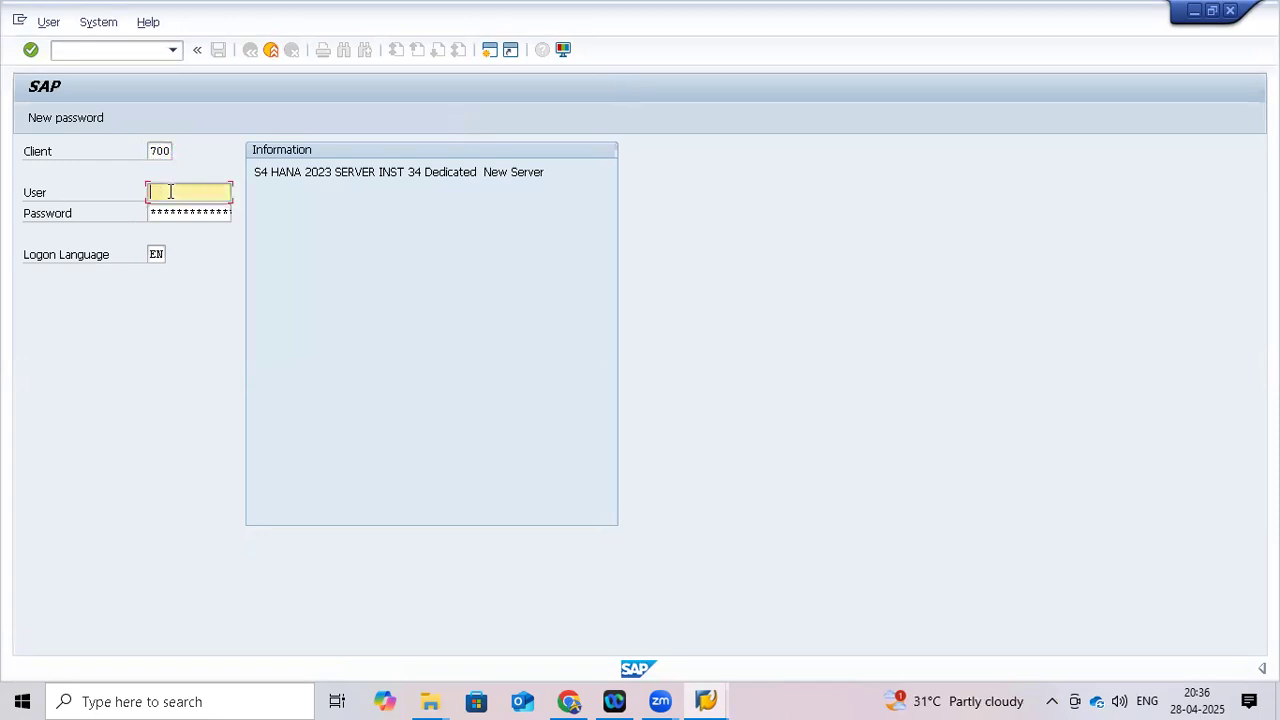
type("3")
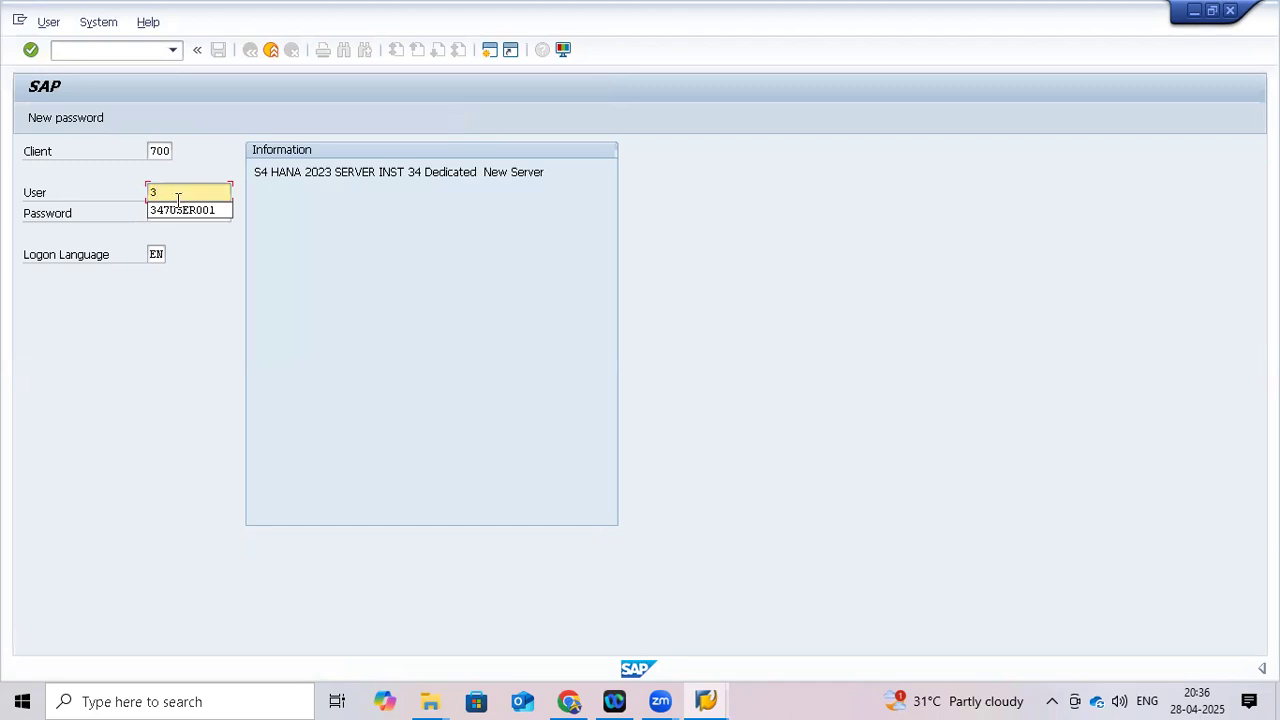
left_click(178, 210)
left_click(180, 211)
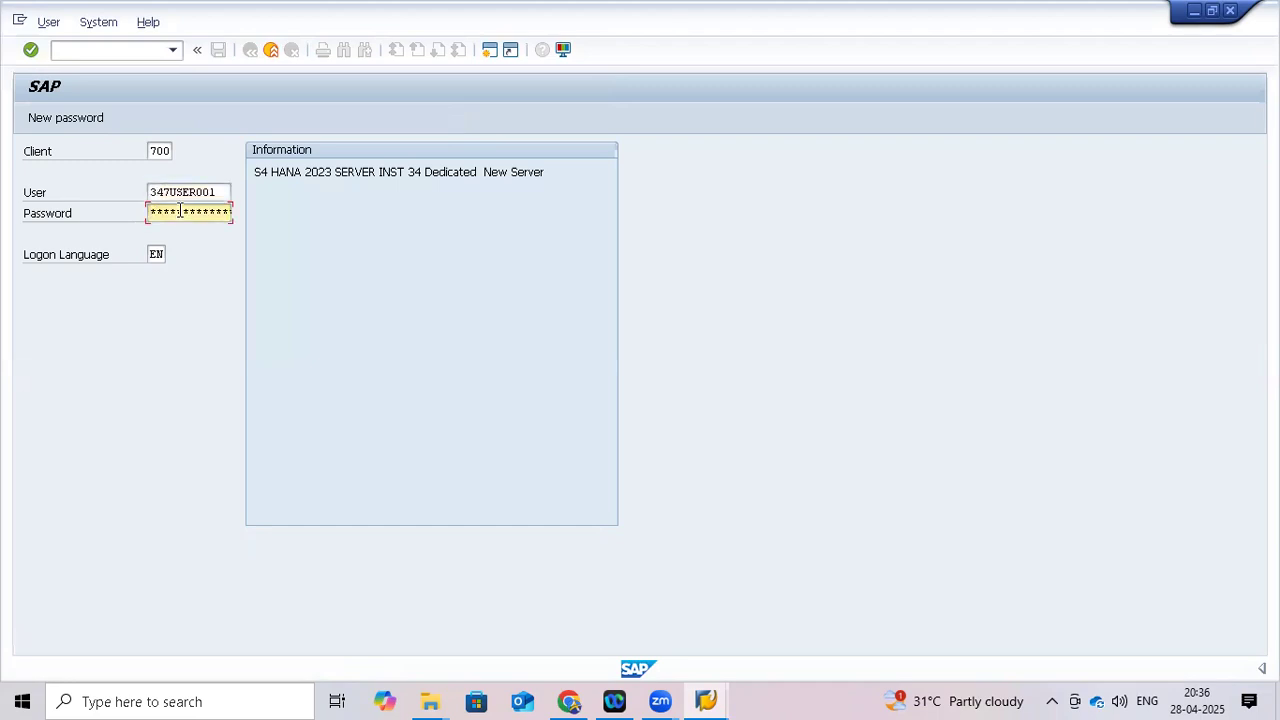
type("**")
key("Return")
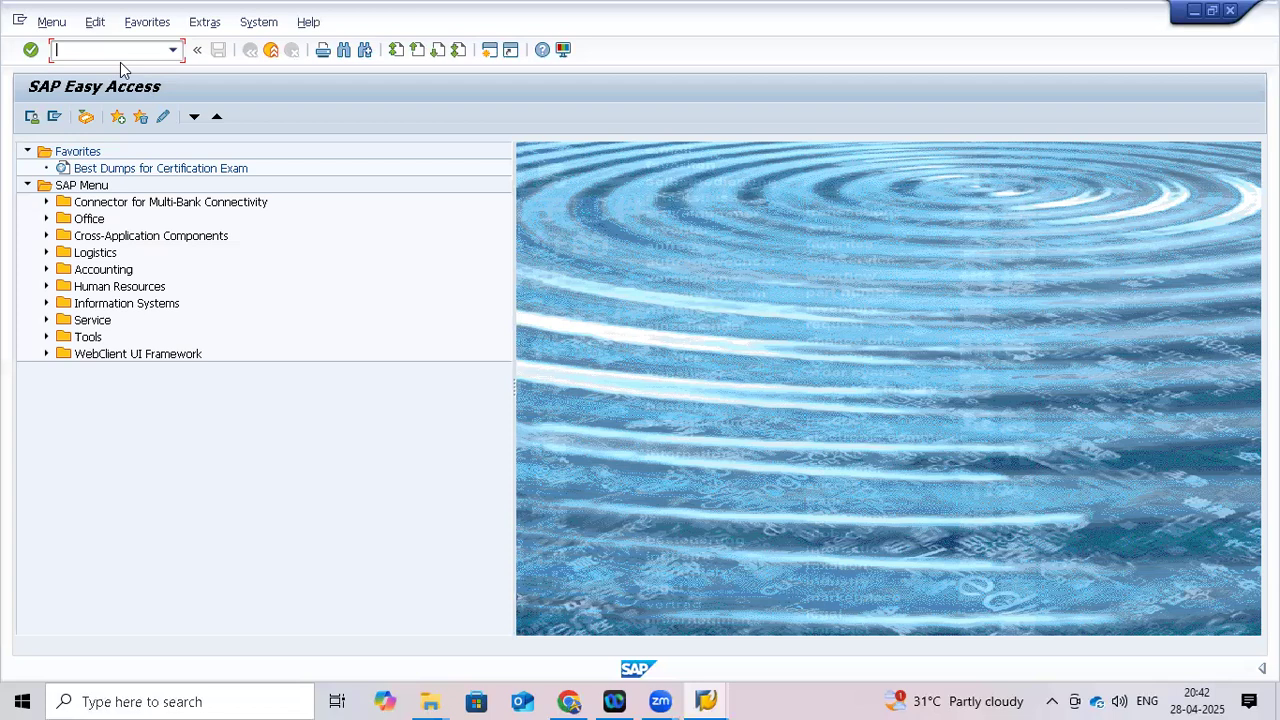
Enter transaction code spro in the SAP Easy Access command field
type("spro")
Run spro, then dismiss the connection-reset error without viewing details
key("Return")
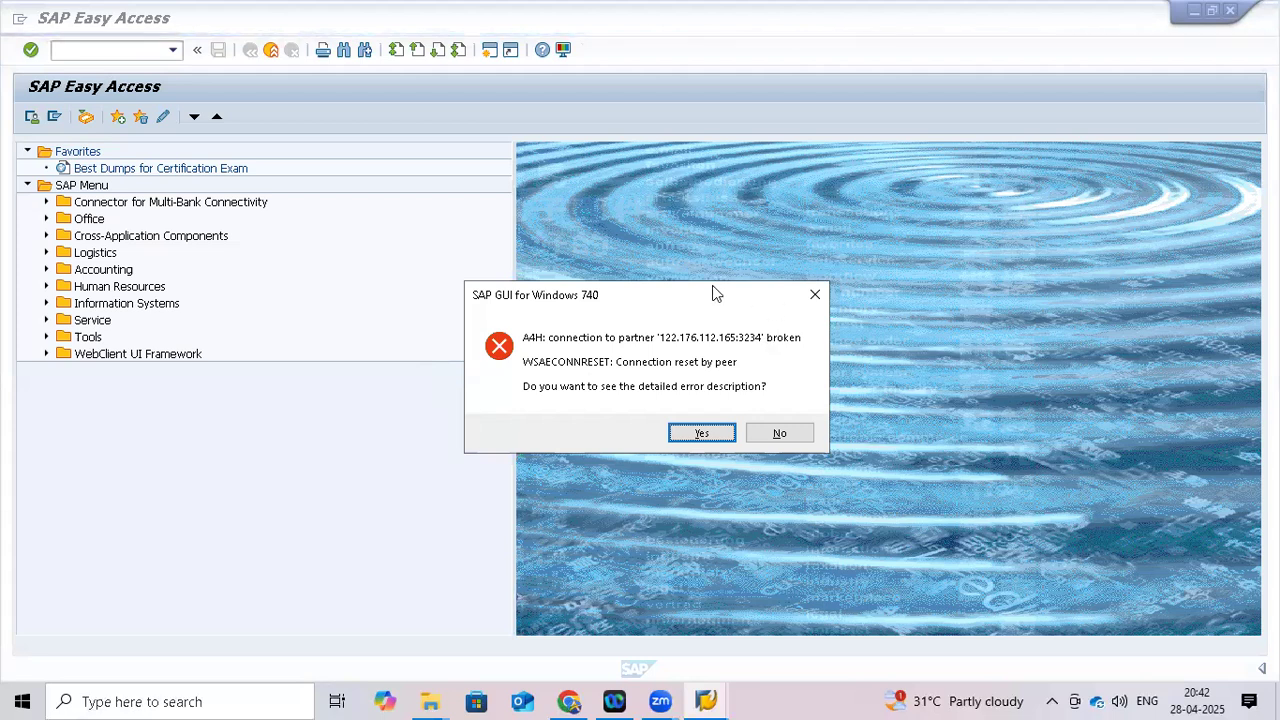
left_click(785, 442)
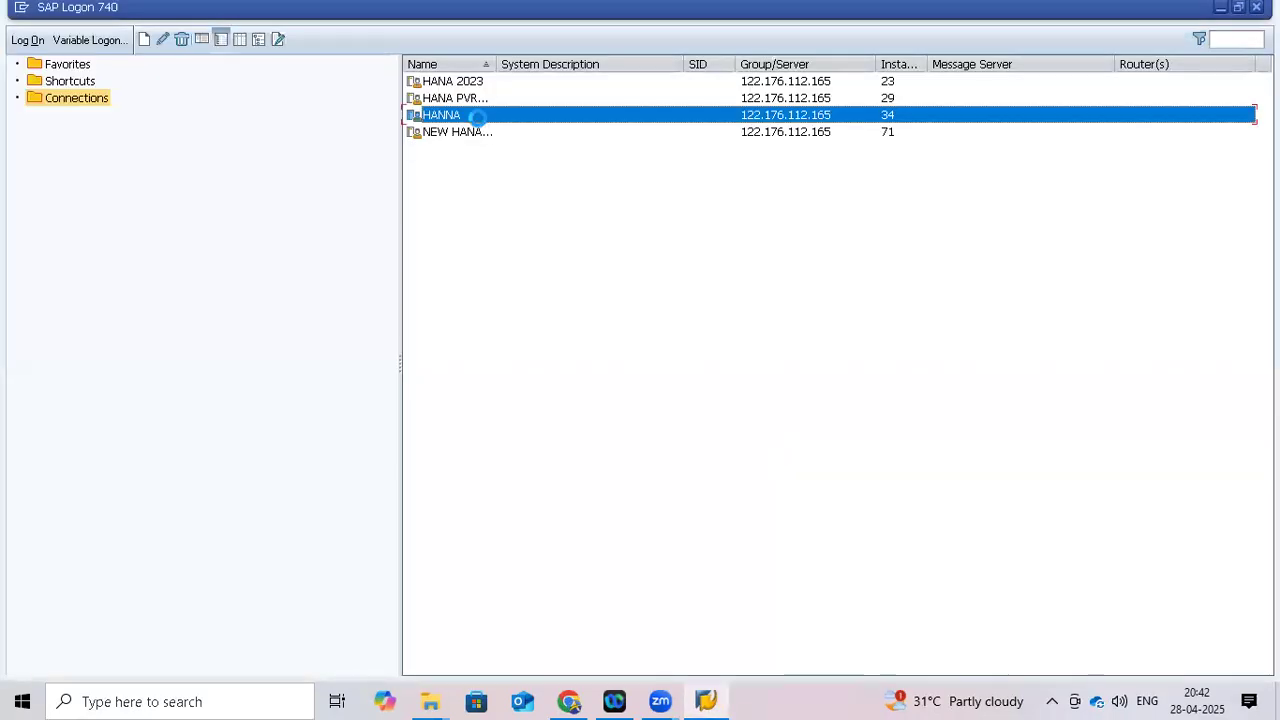
Submit a HANNA logon with client 700, the suggested user name and a password
key("Return")
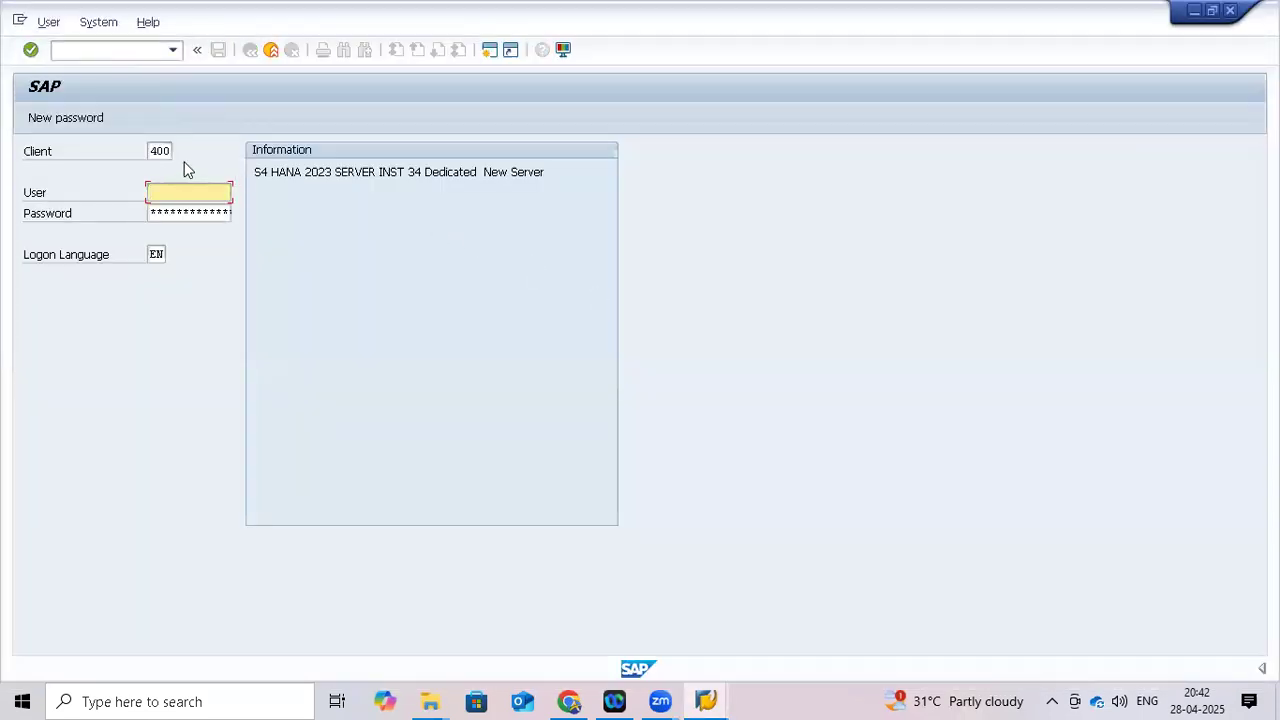
left_click(160, 151)
key("BackSpace")
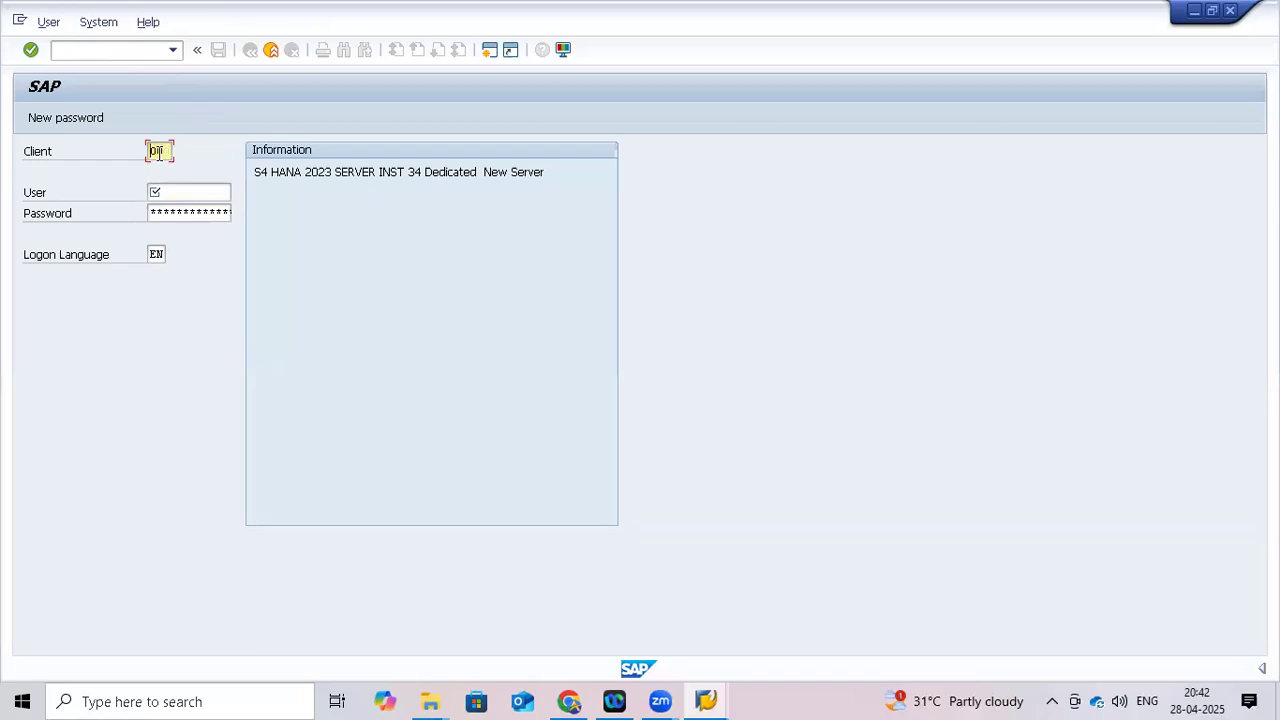
type("7")
left_click(166, 193)
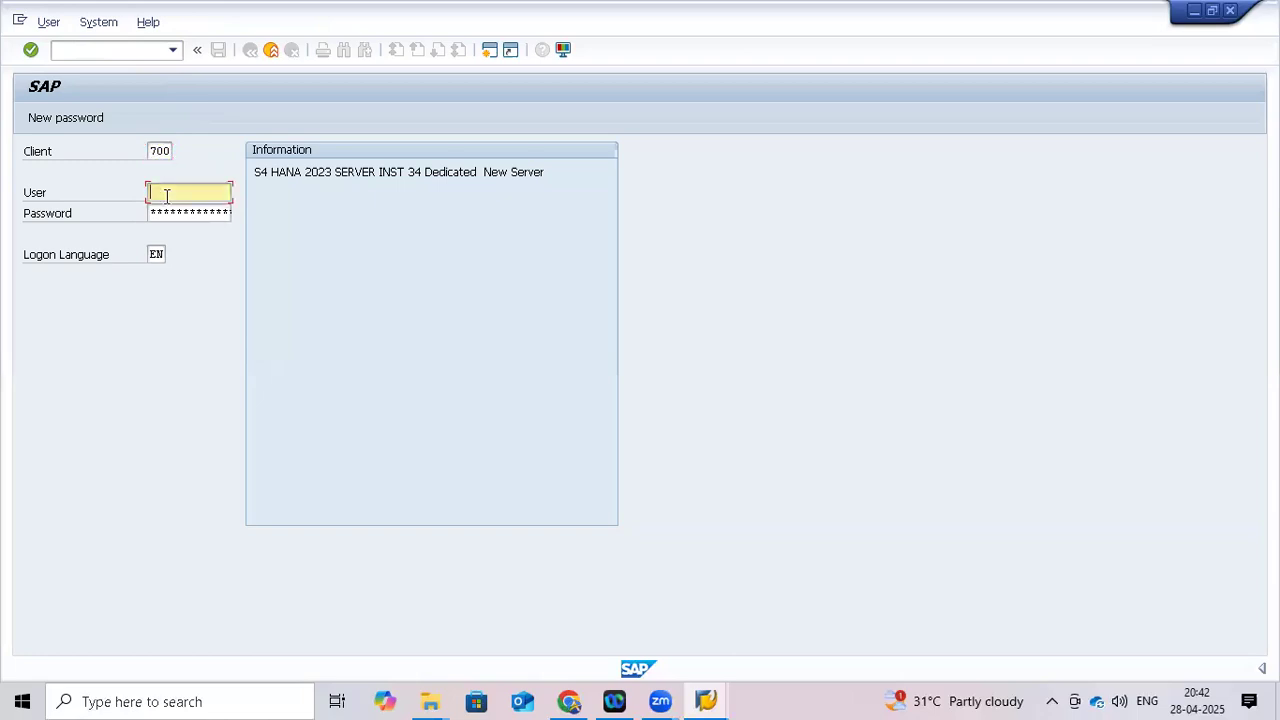
type("3")
left_click(172, 211)
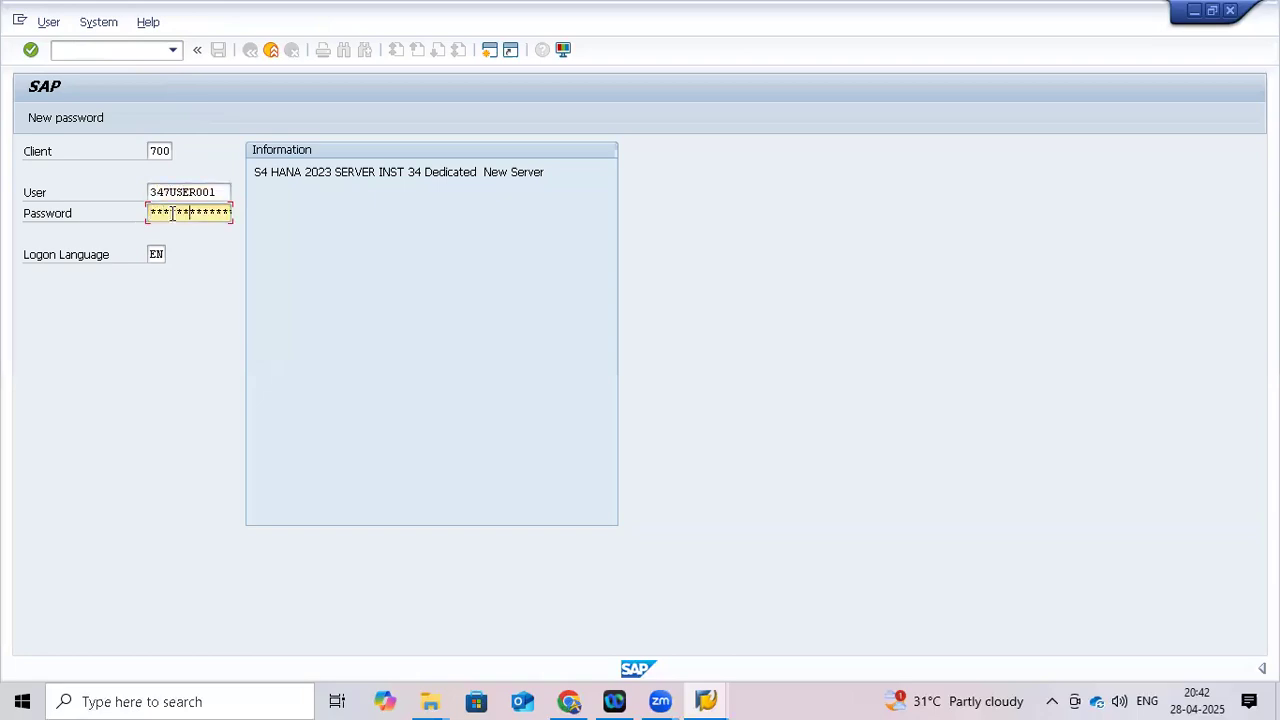
type("**********")
key("Return")
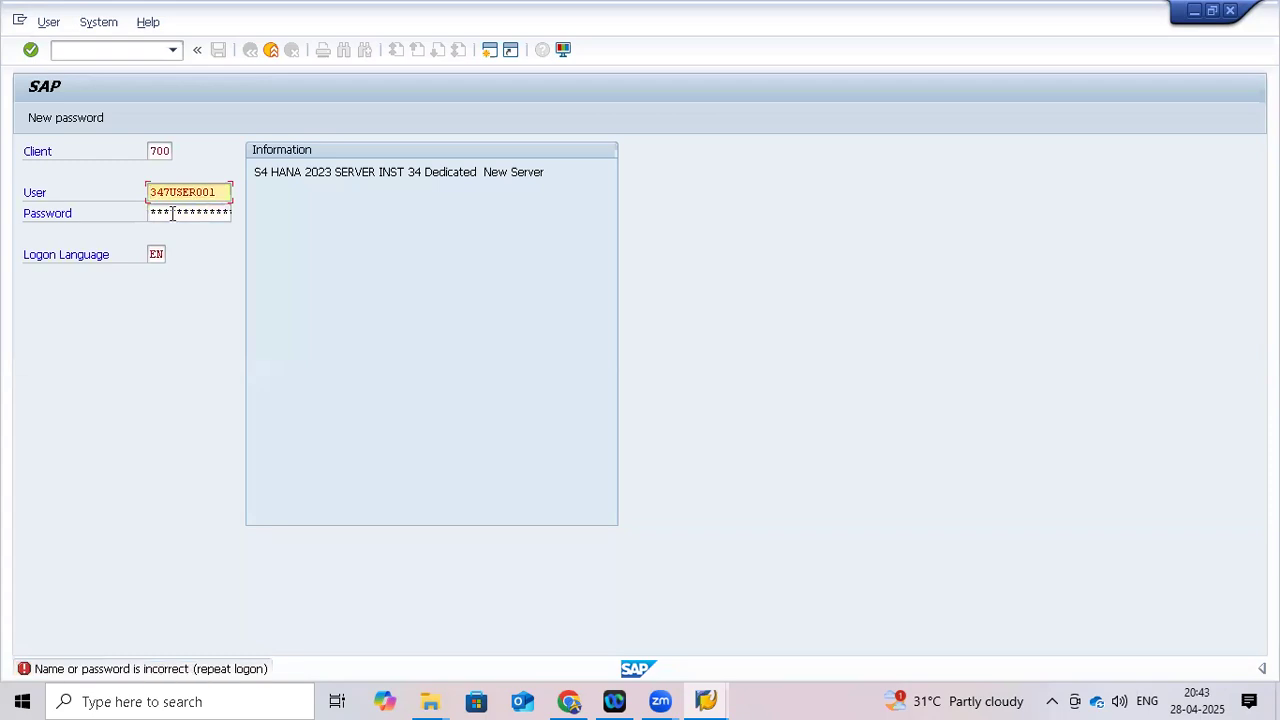
Log on with the new password and acknowledge the failed-attempt notice
left_click(172, 213)
type("****")
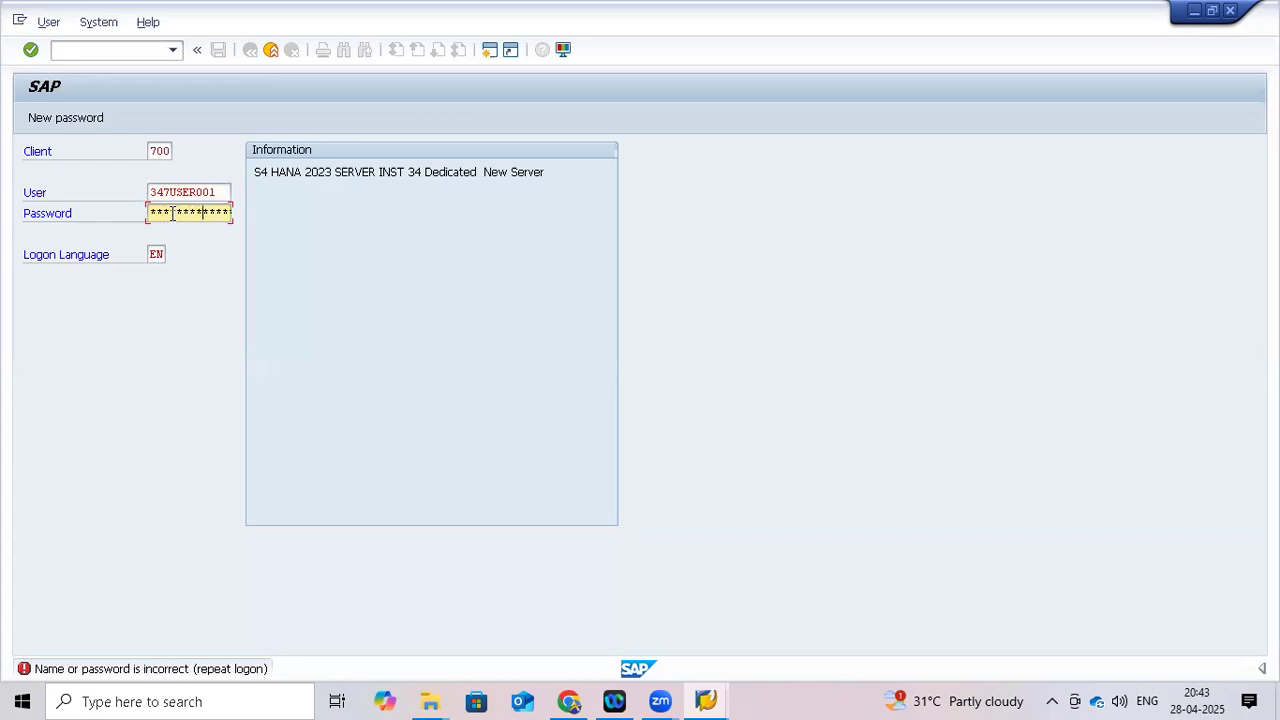
type("*")
key("Return")
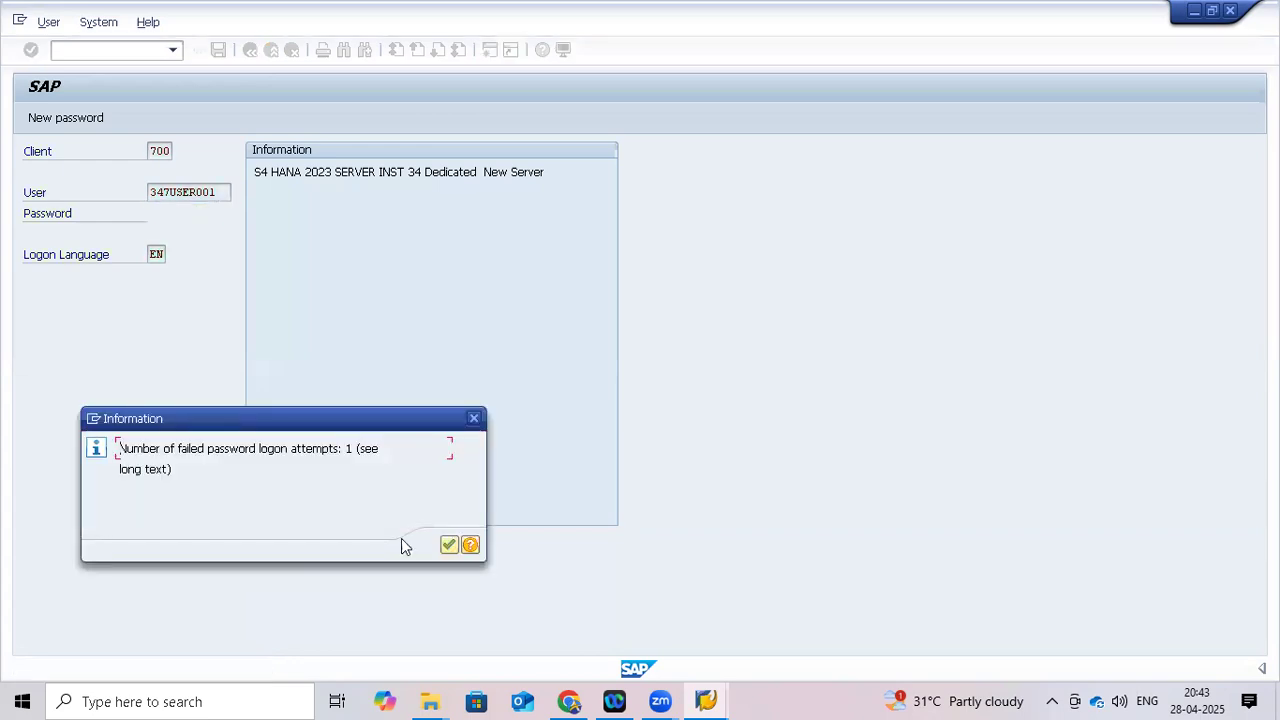
left_click(449, 546)
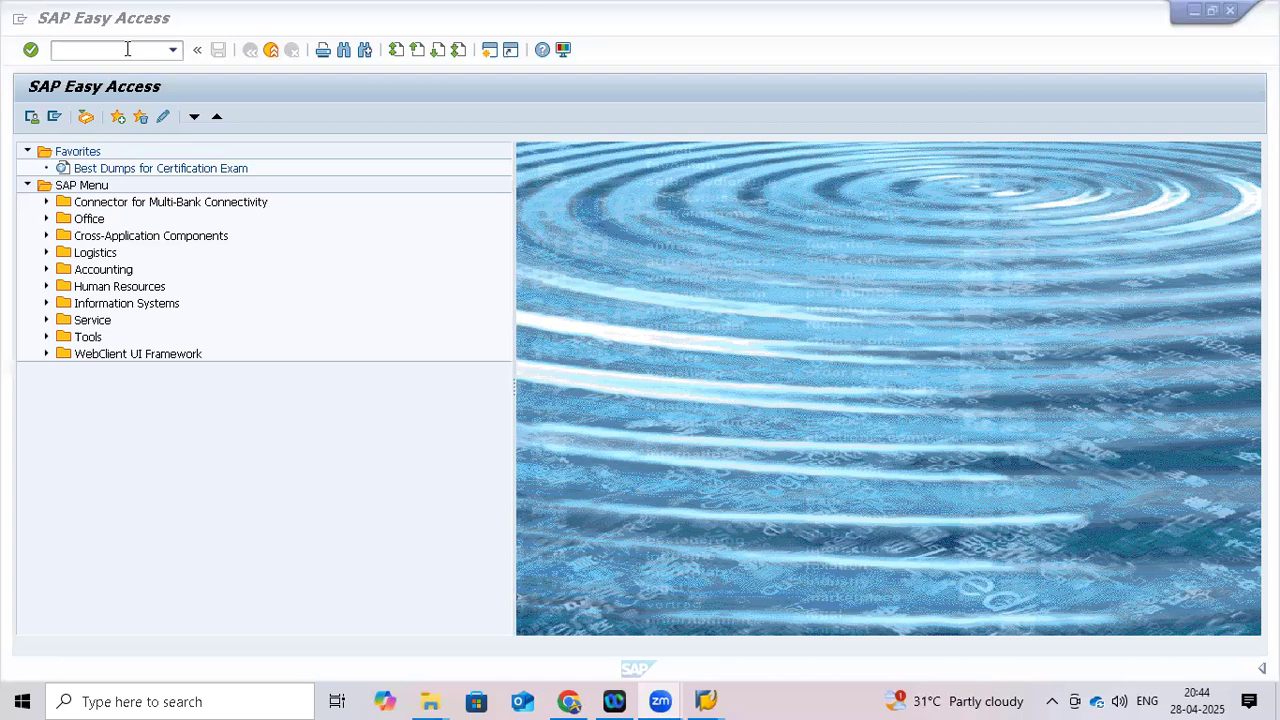
Run the SPRO customizing transaction and open the SAP Reference IMG
left_click(127, 48)
type("spl")
type("ro")
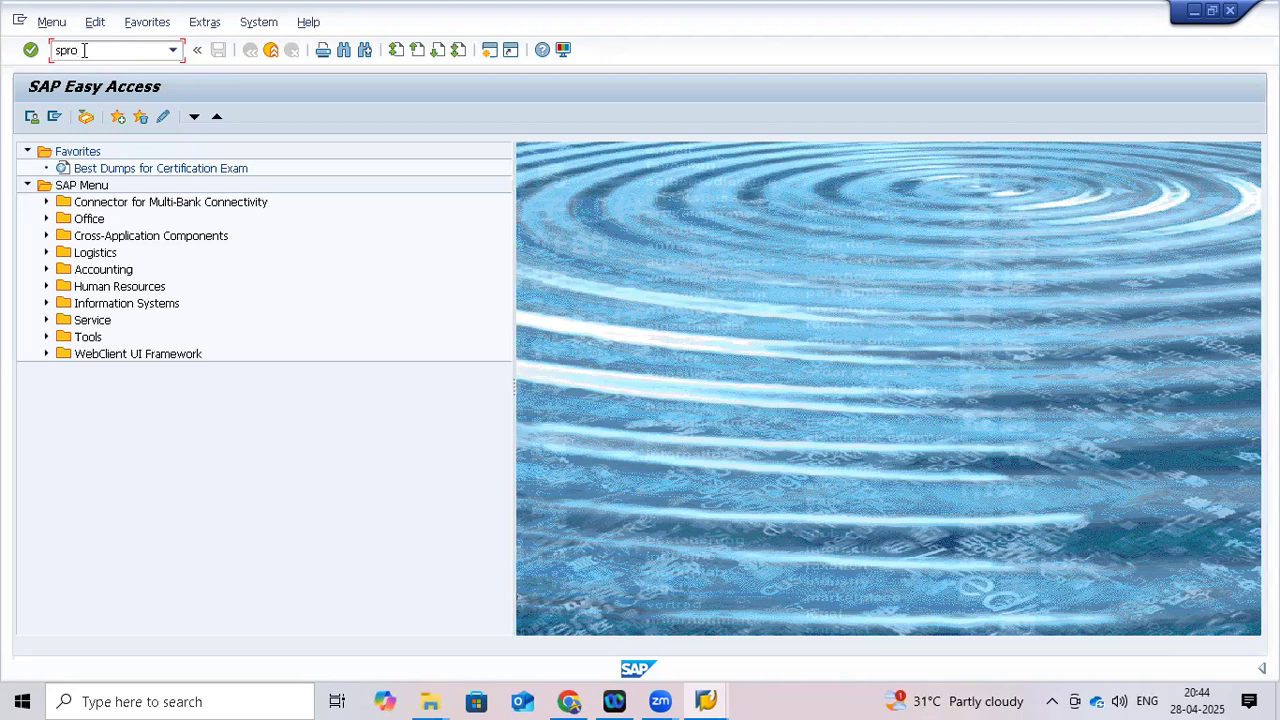
key("Return")
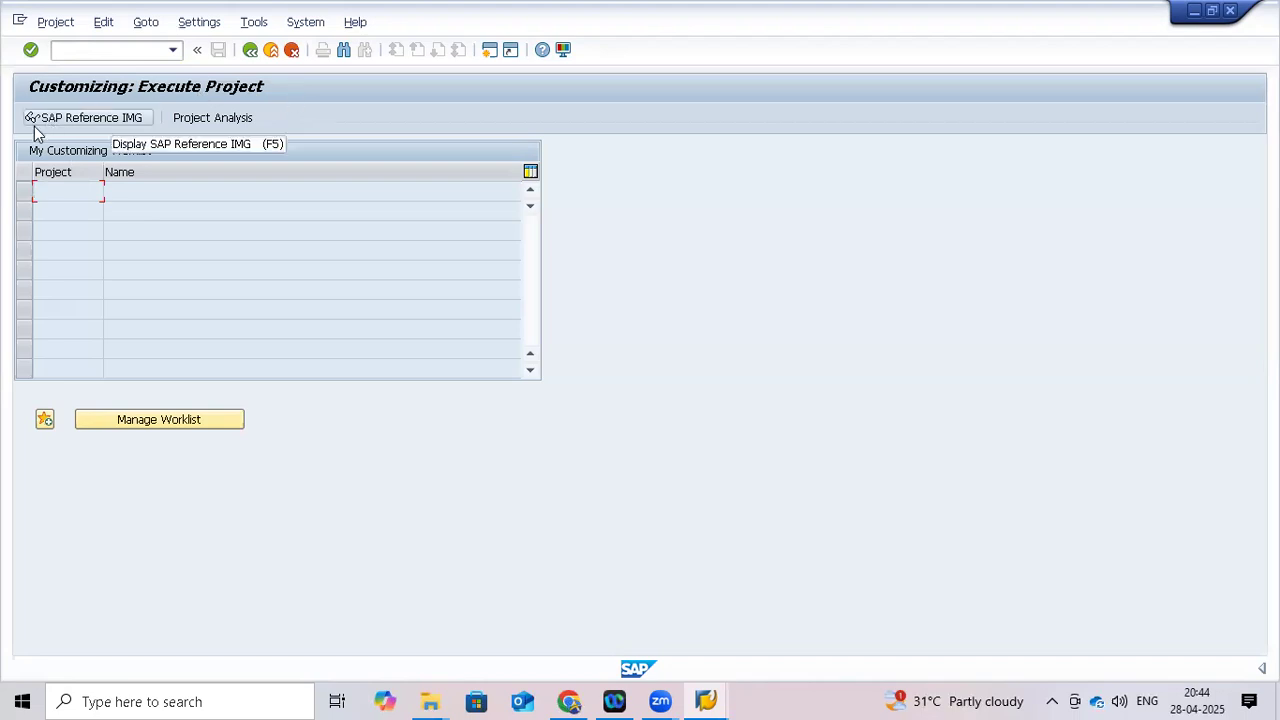
left_click(76, 119)
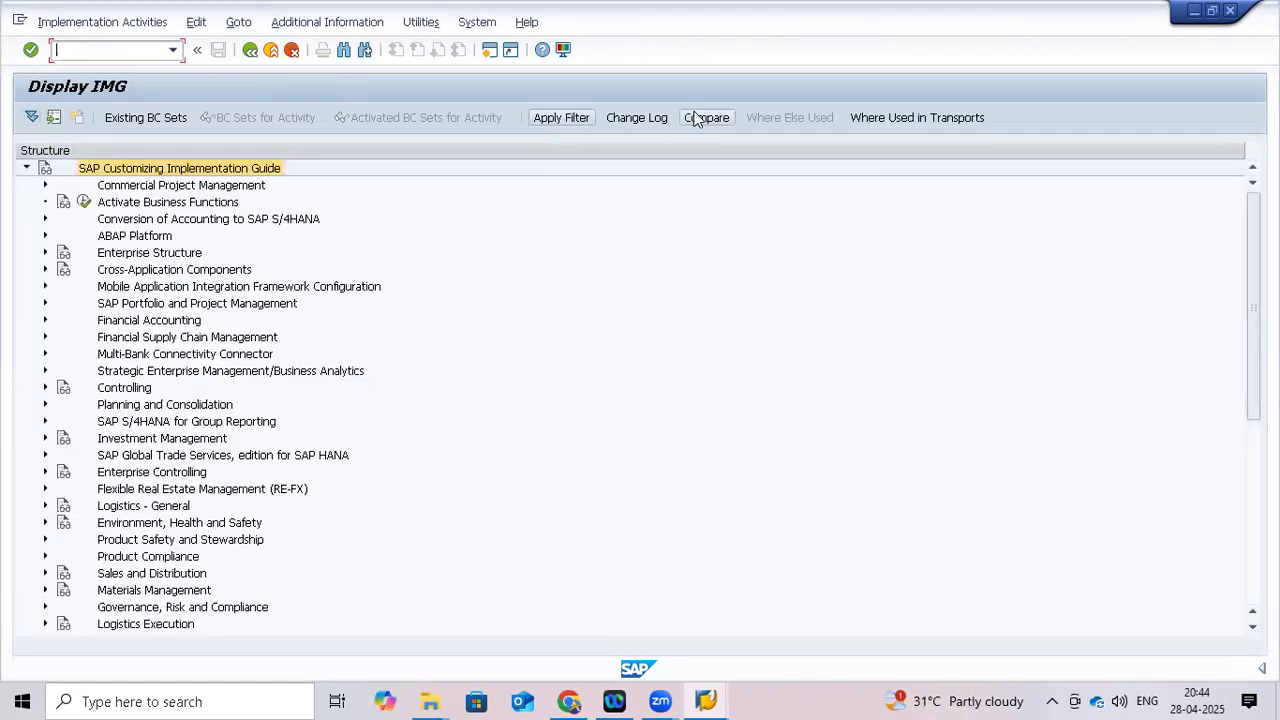
left_click(236, 119)
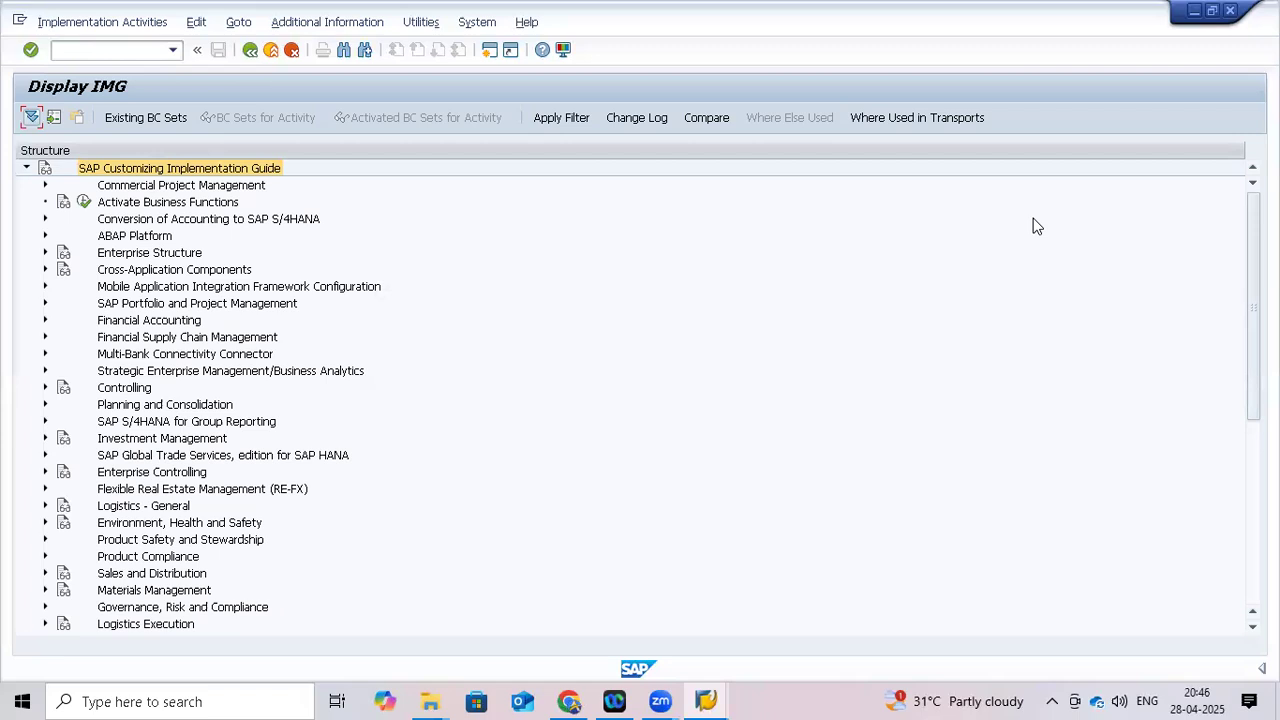
Select the command field on the Display IMG screen for another transaction code
left_click(119, 50)
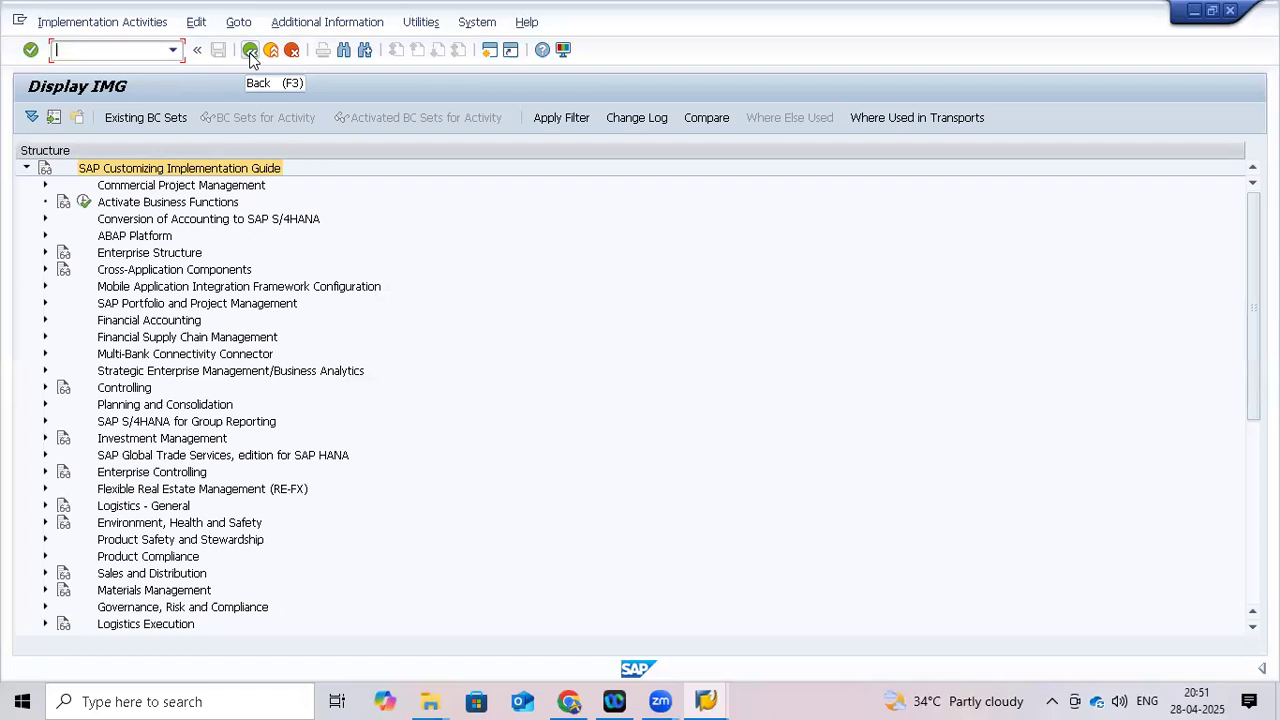
Enter /n, decline the connection error details, and reopen the HANNA logon screen
type("/n")
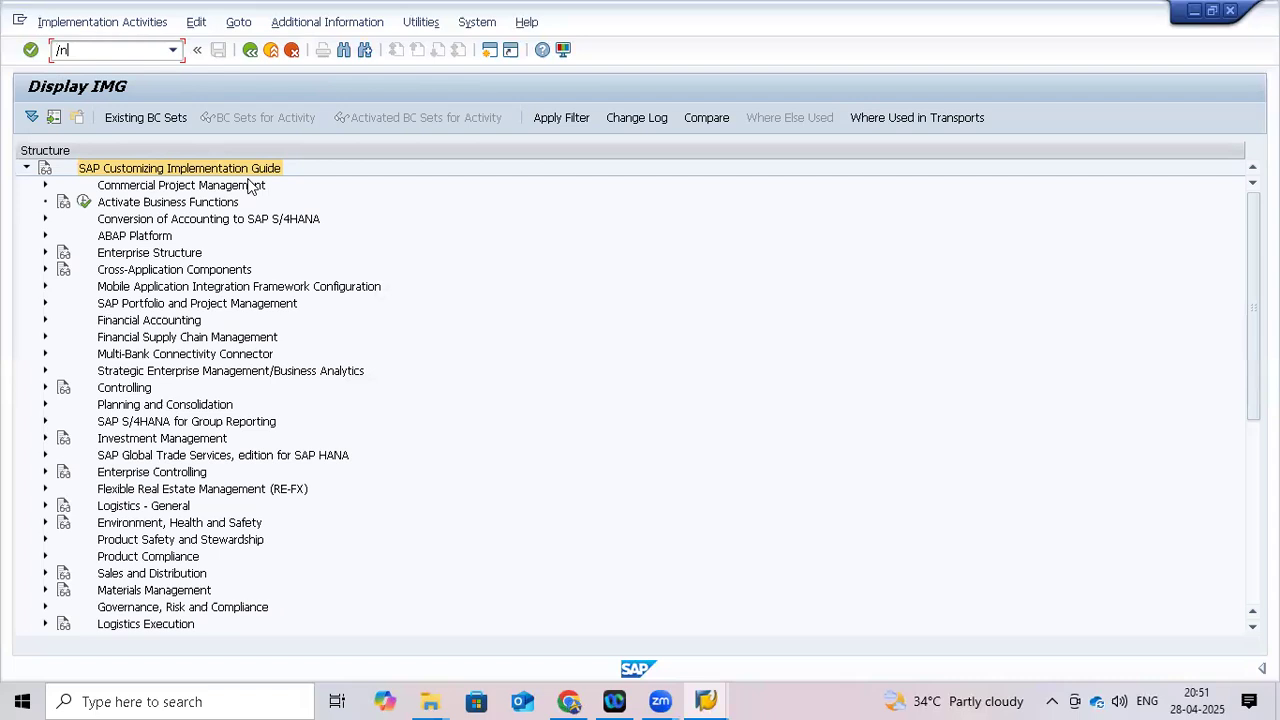
key("Return")
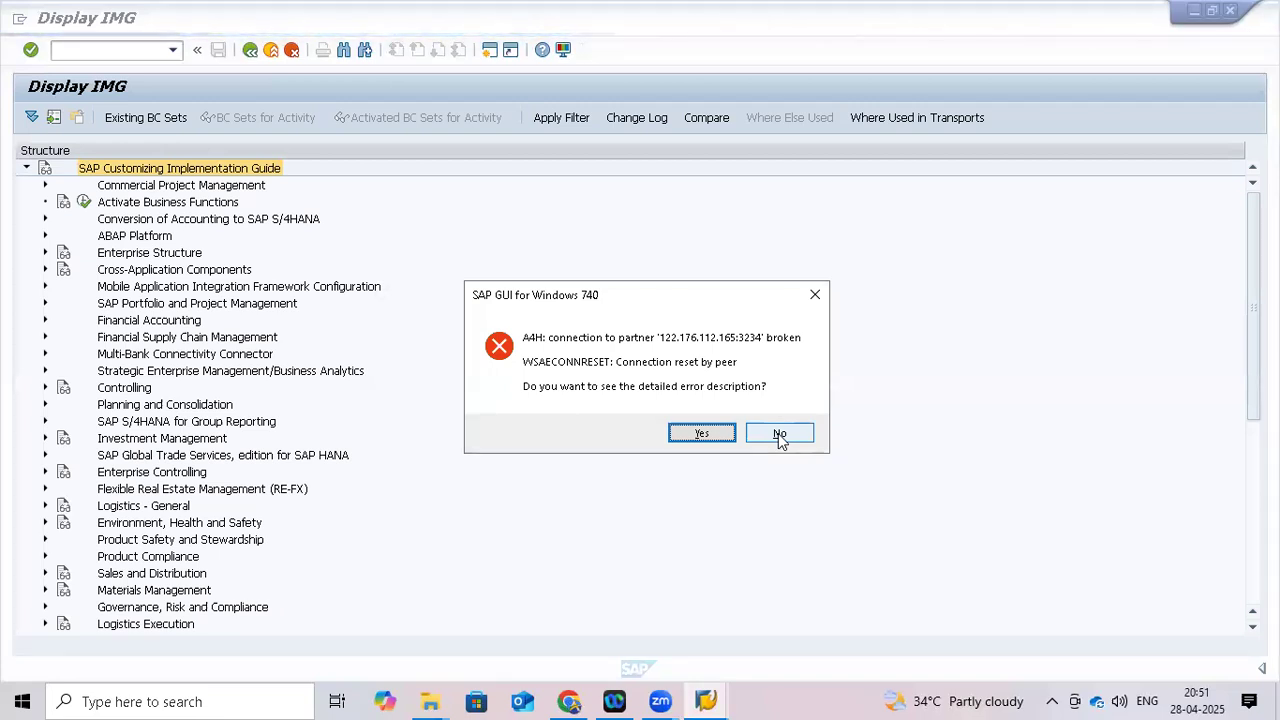
left_click(779, 434)
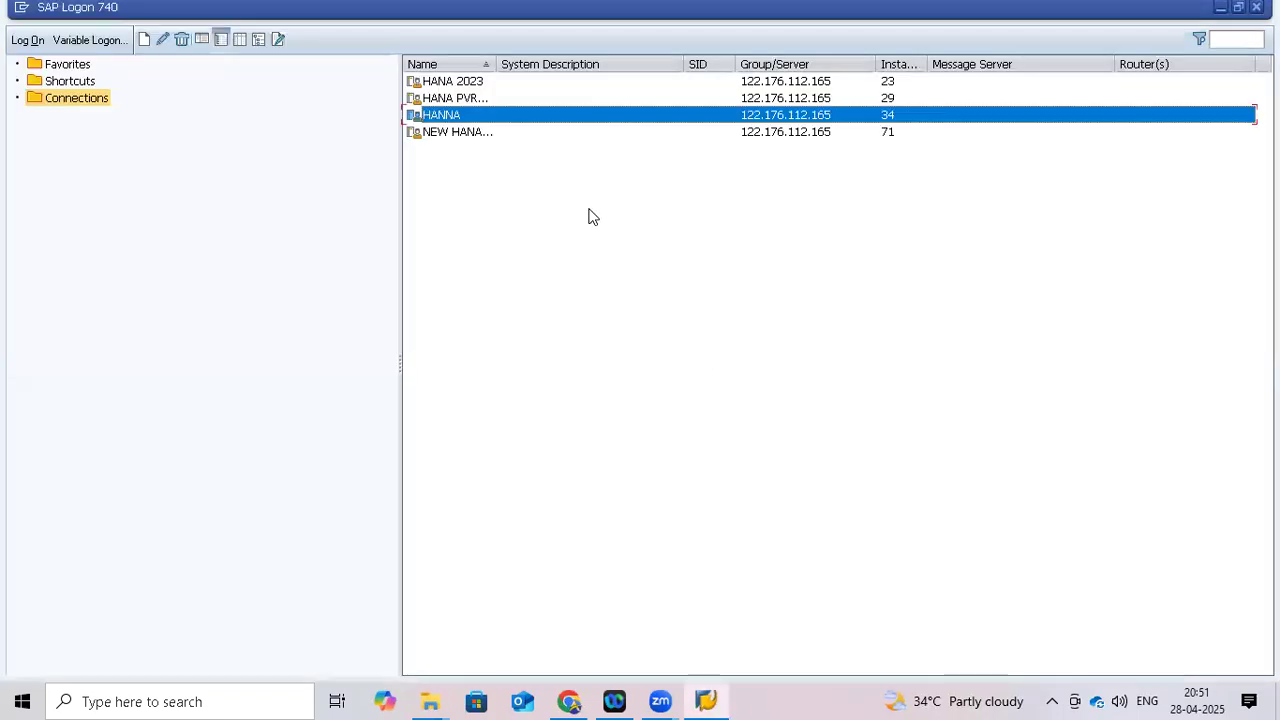
double_click(506, 115)
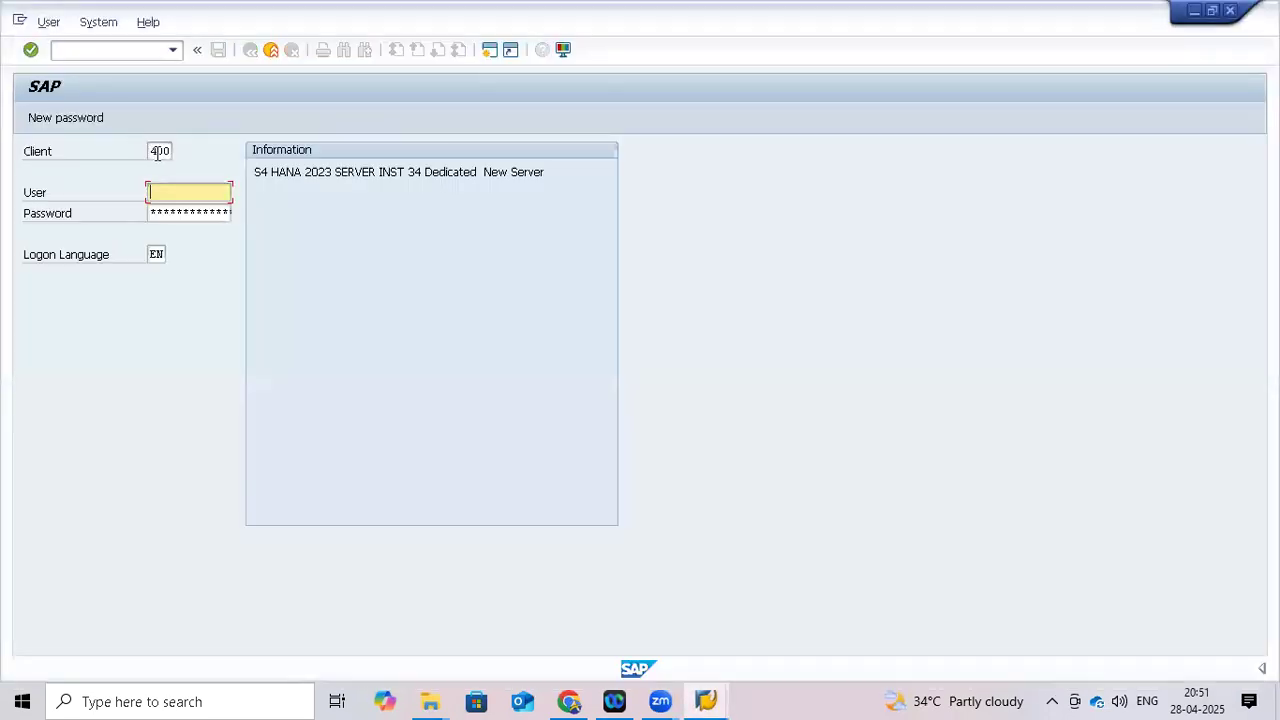
Fill in client 700, the suggested user name and the password on the HANNA logon
left_click(157, 151)
key("BackSpace")
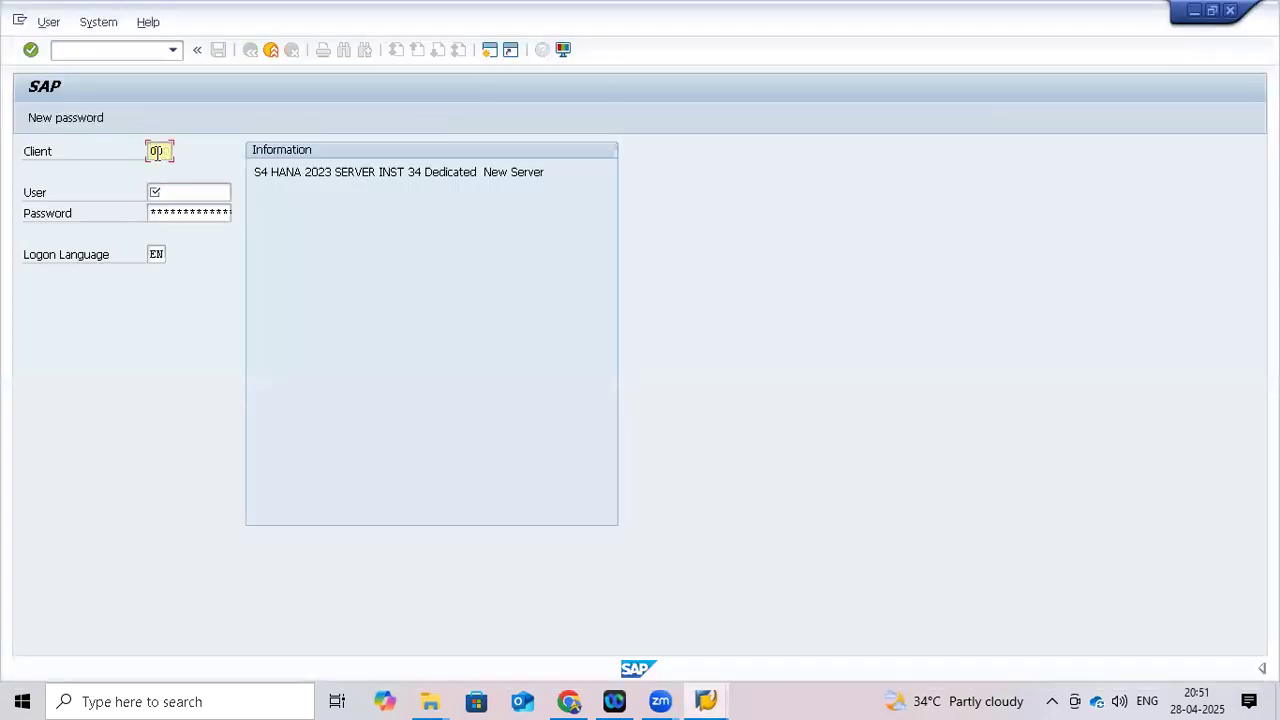
type("7")
left_click(172, 189)
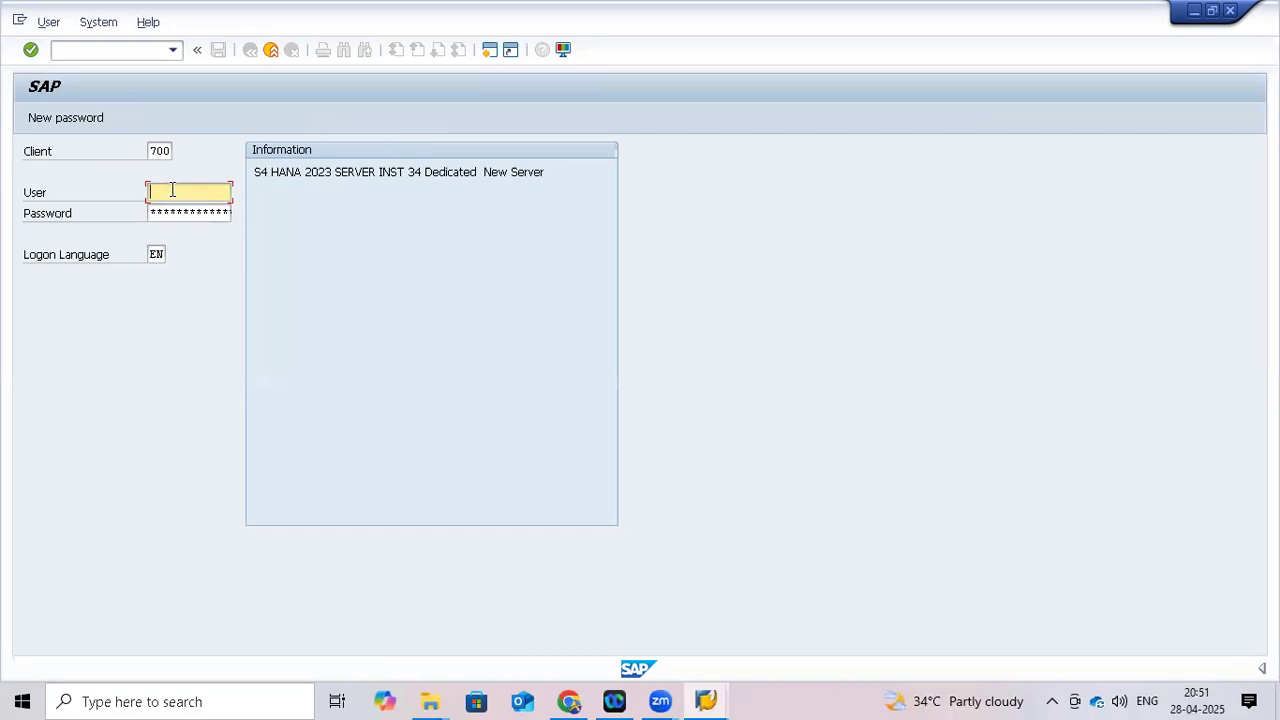
type("3")
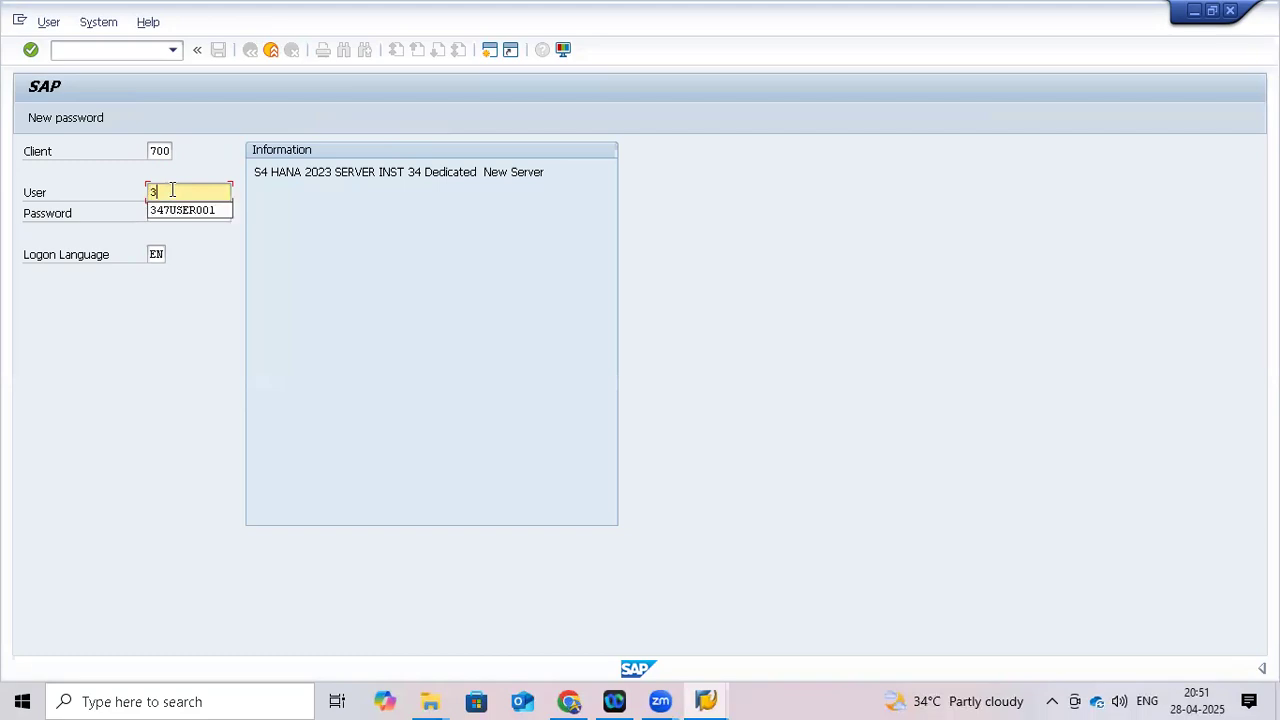
left_click(180, 210)
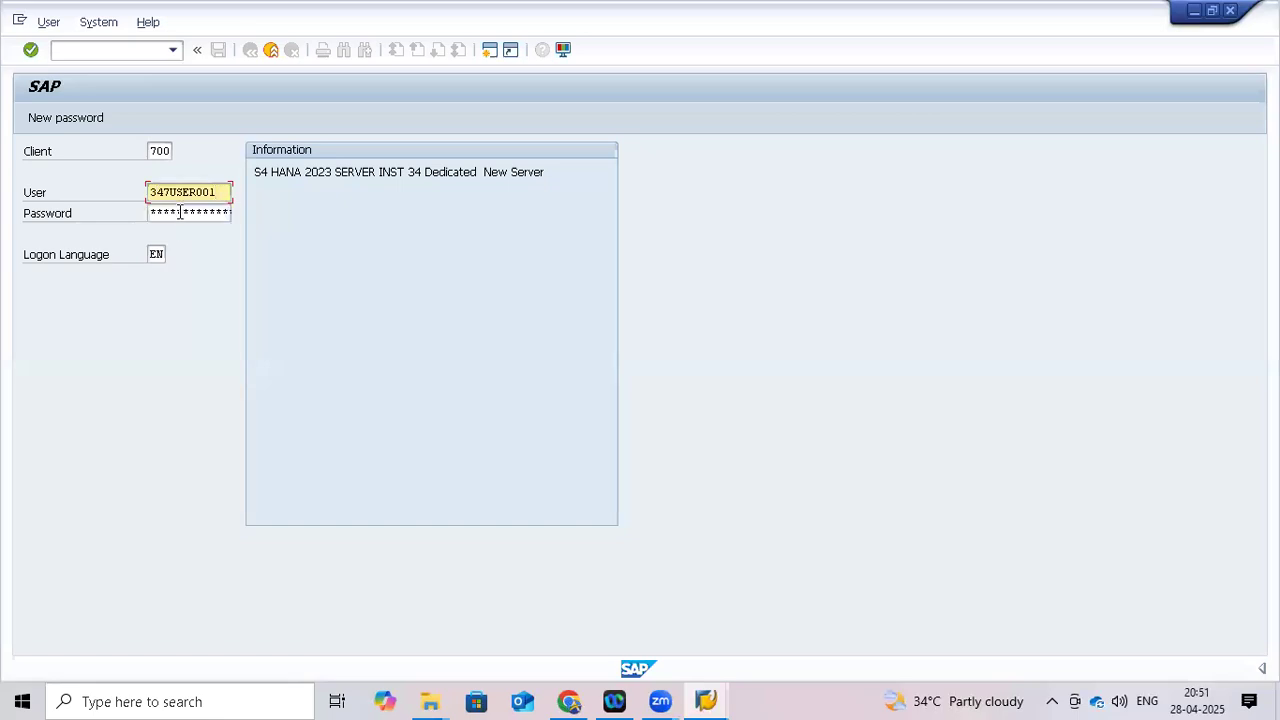
left_click(180, 212)
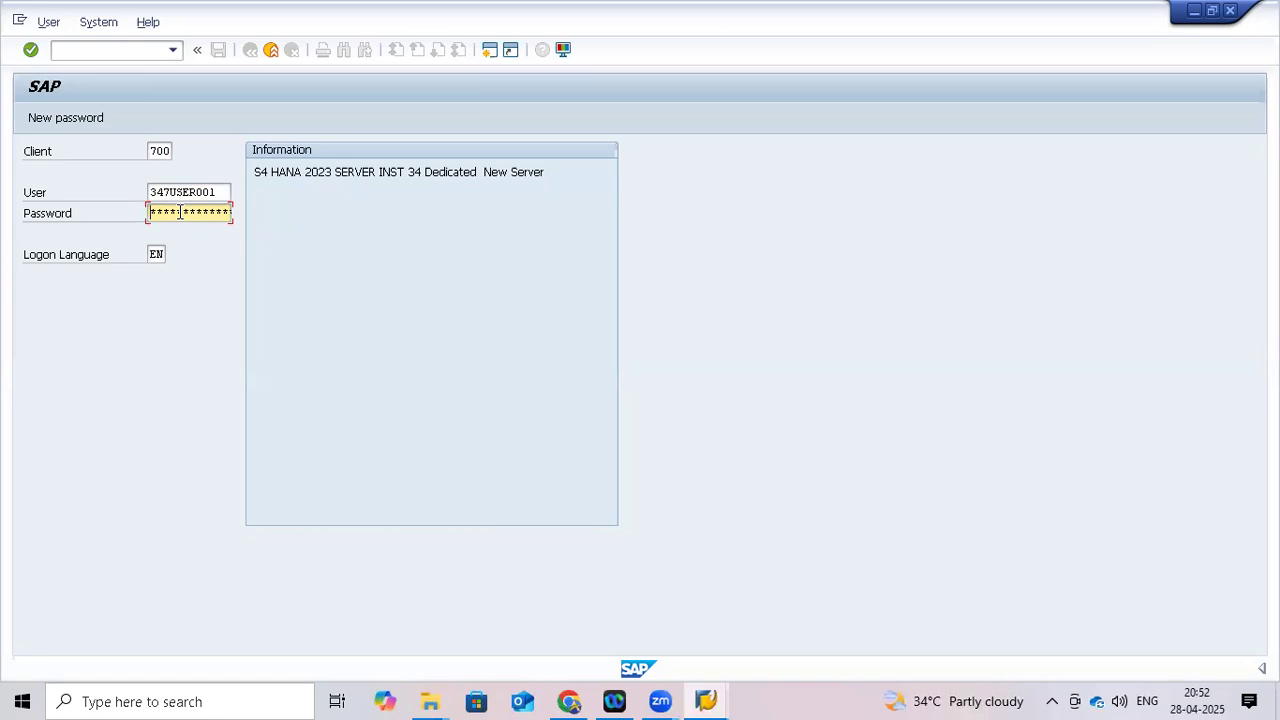
type("******")
Submit the logon, run spro and open the SAP Reference IMG
key("Return")
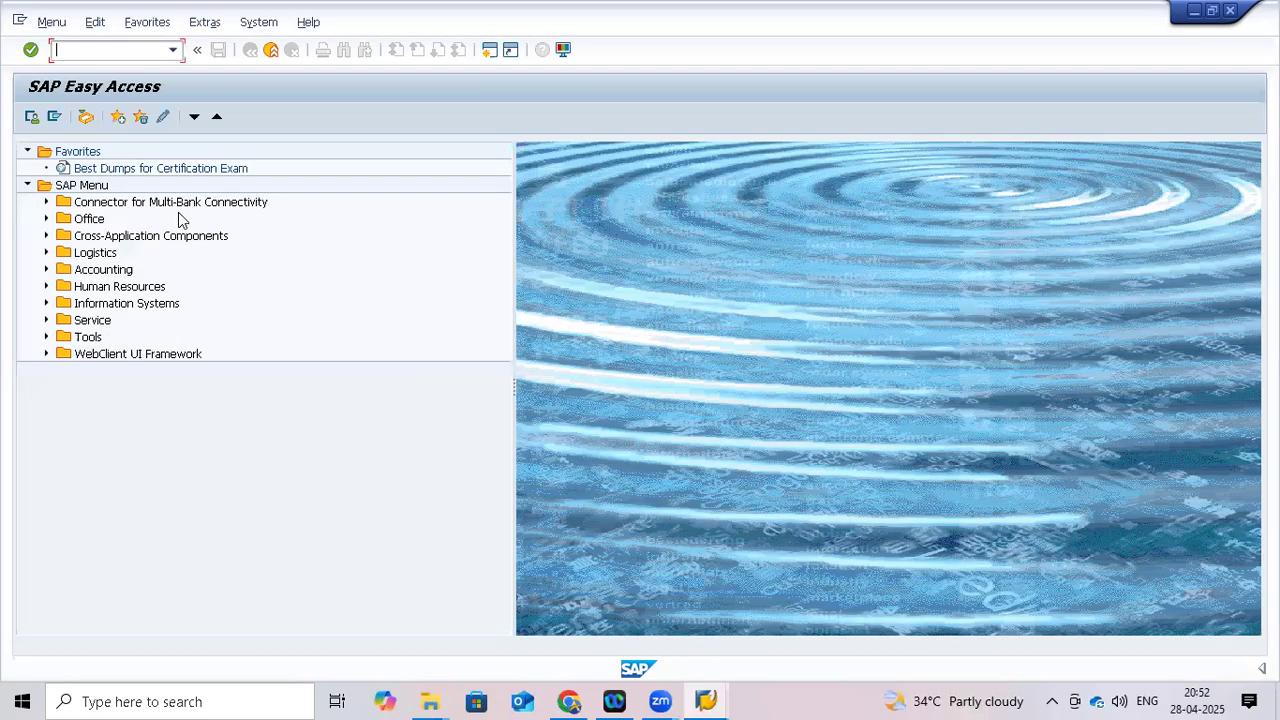
type("spro")
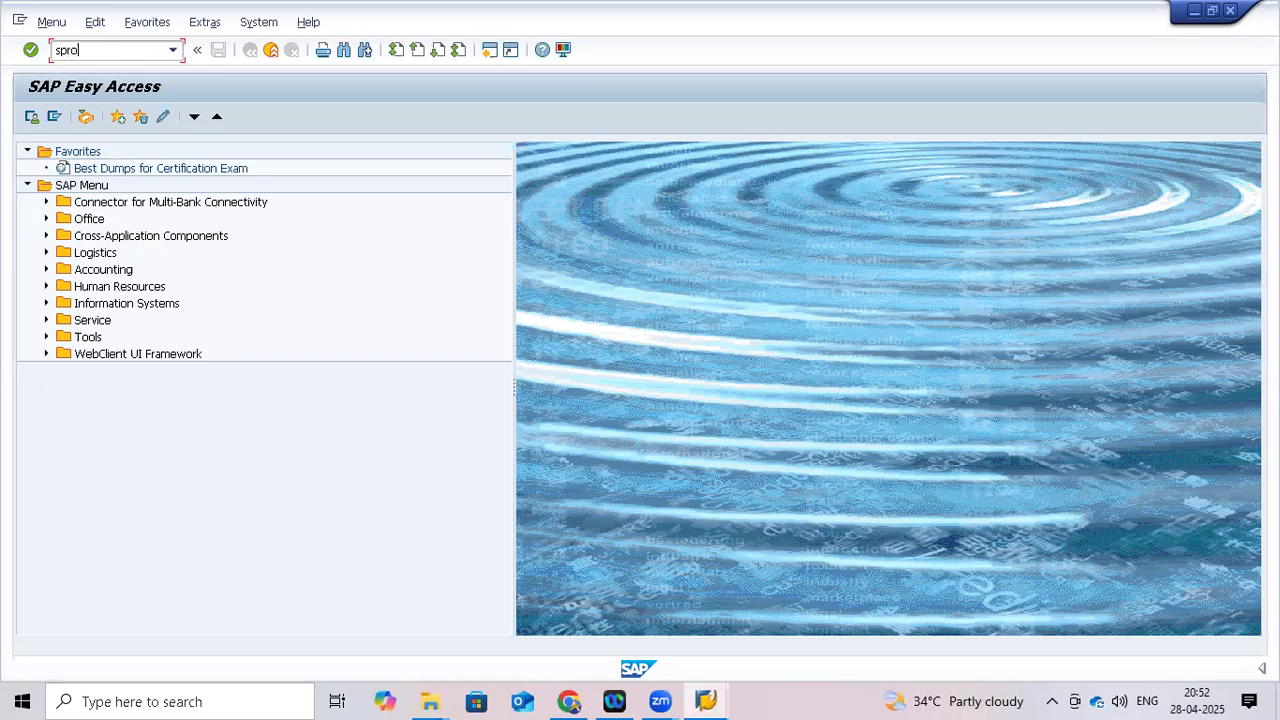
key("Return")
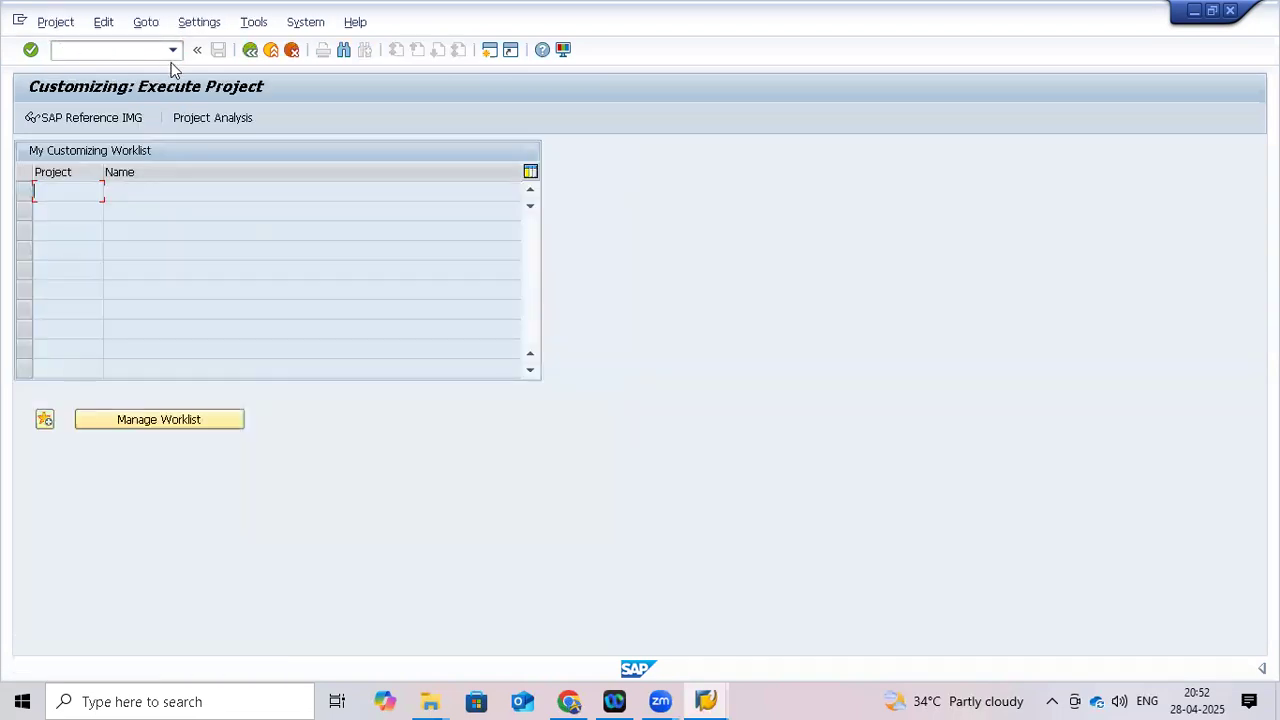
left_click(110, 118)
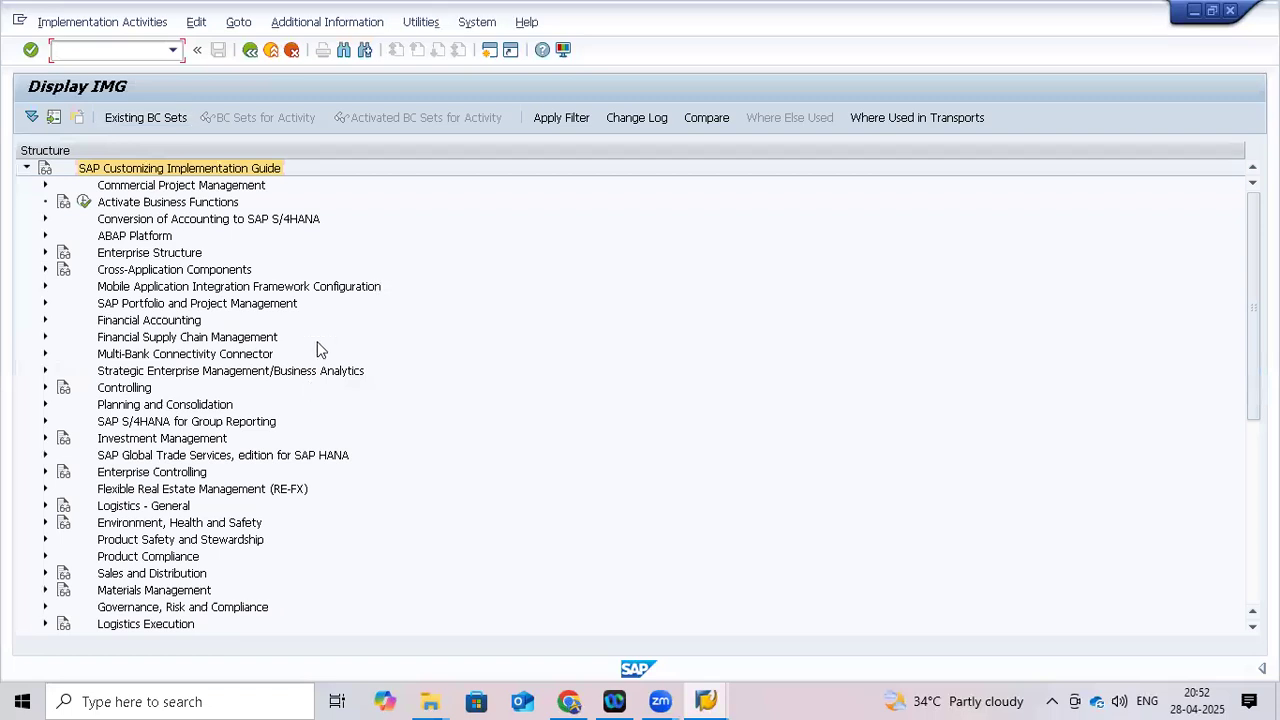
Go back twice to SAP Easy Access, then rerun spro to reach Customizing: Execute Project
left_click(251, 55)
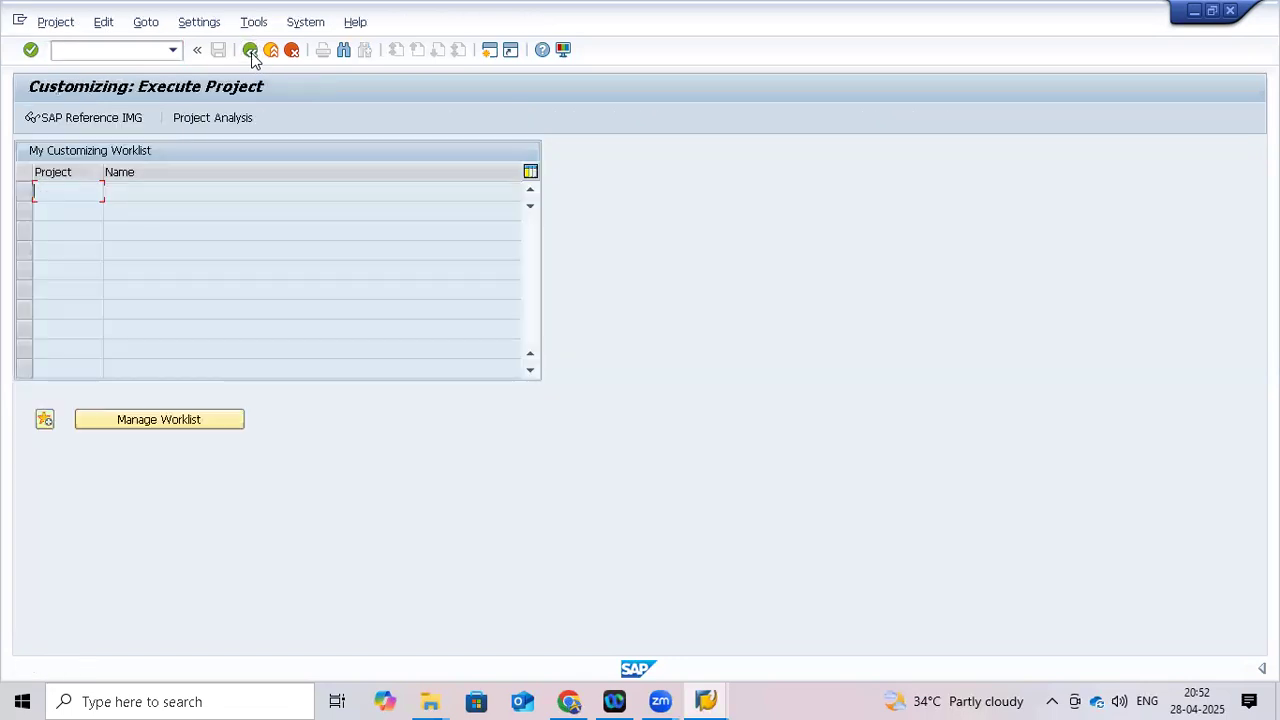
left_click(251, 55)
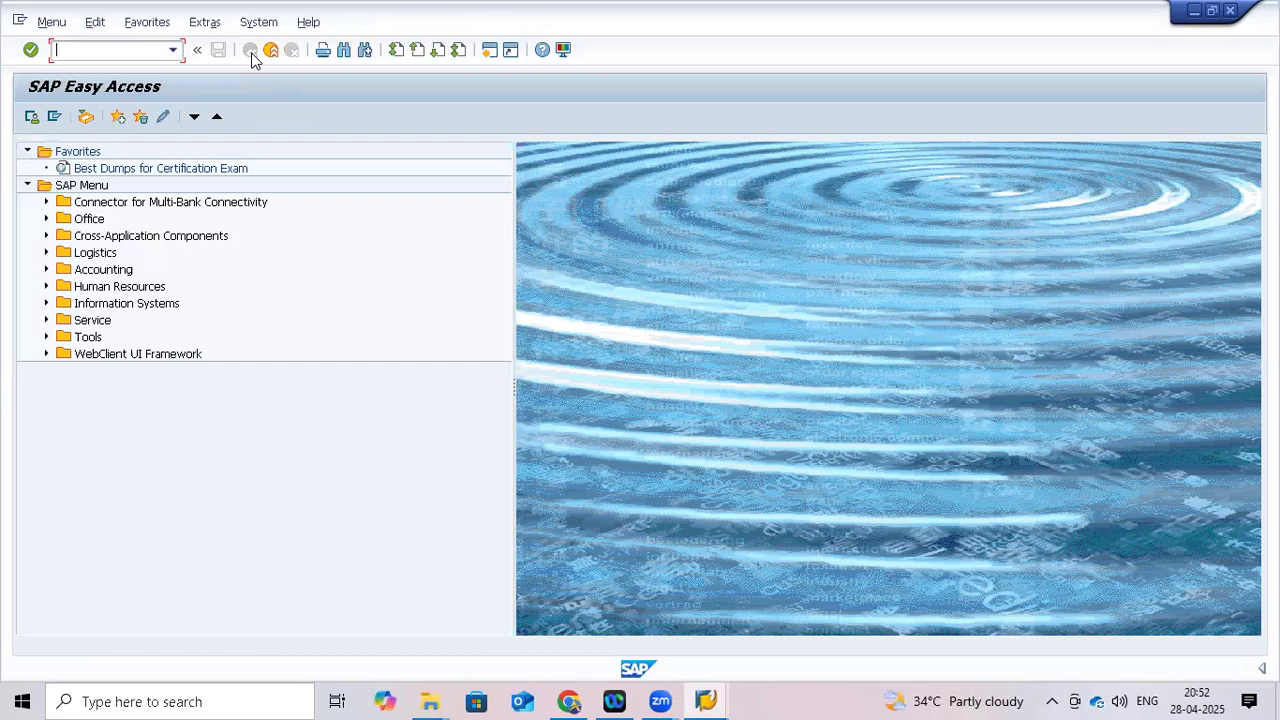
type("spro")
key("Return")
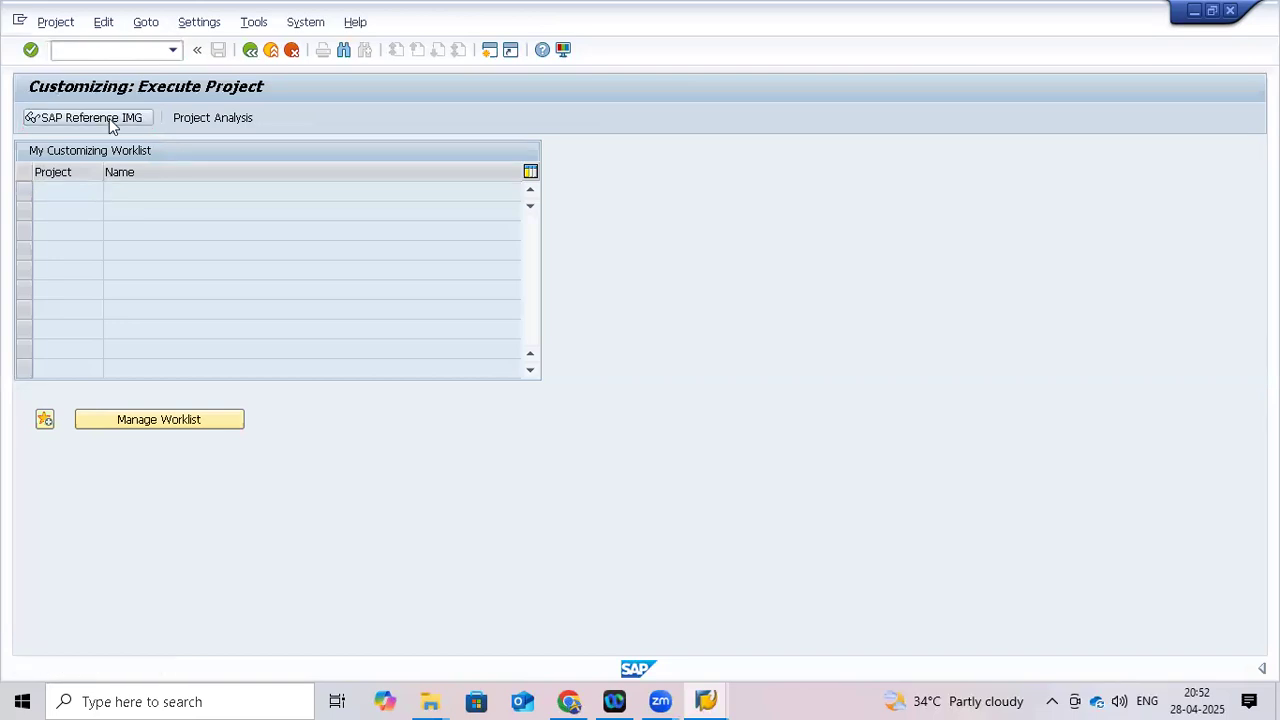
left_click(109, 118)
Open the SAP Reference IMG tree, then enter /n to leave the customizing screen
left_click(123, 50)
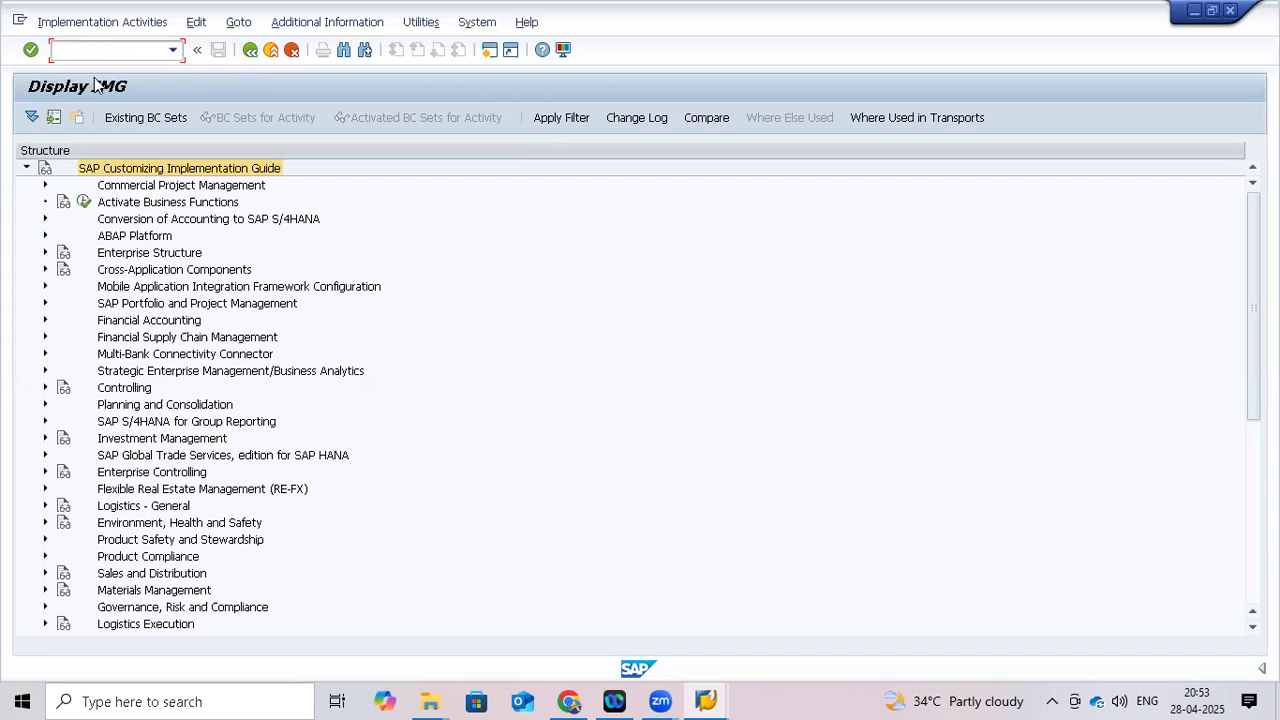
type("/n")
Exit the implementation guide with /n, back to the SAP Easy Access menu
key("Return")
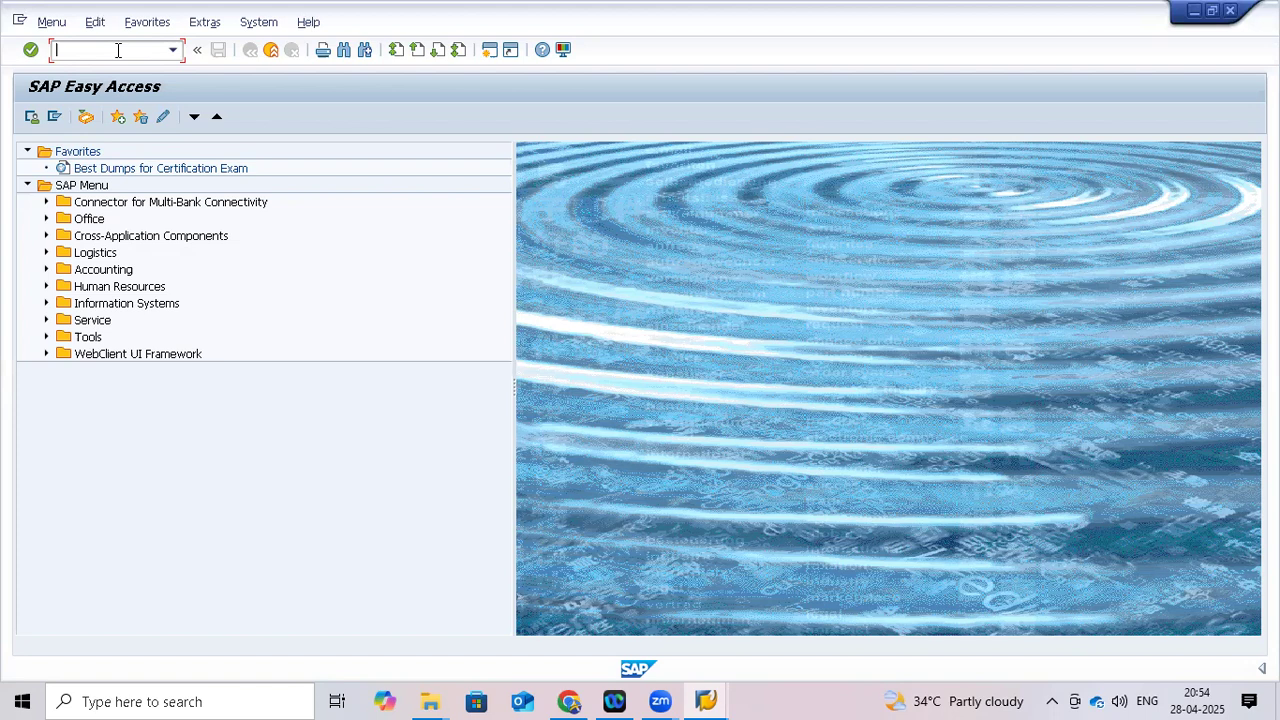
type("fb50")
key("Return")
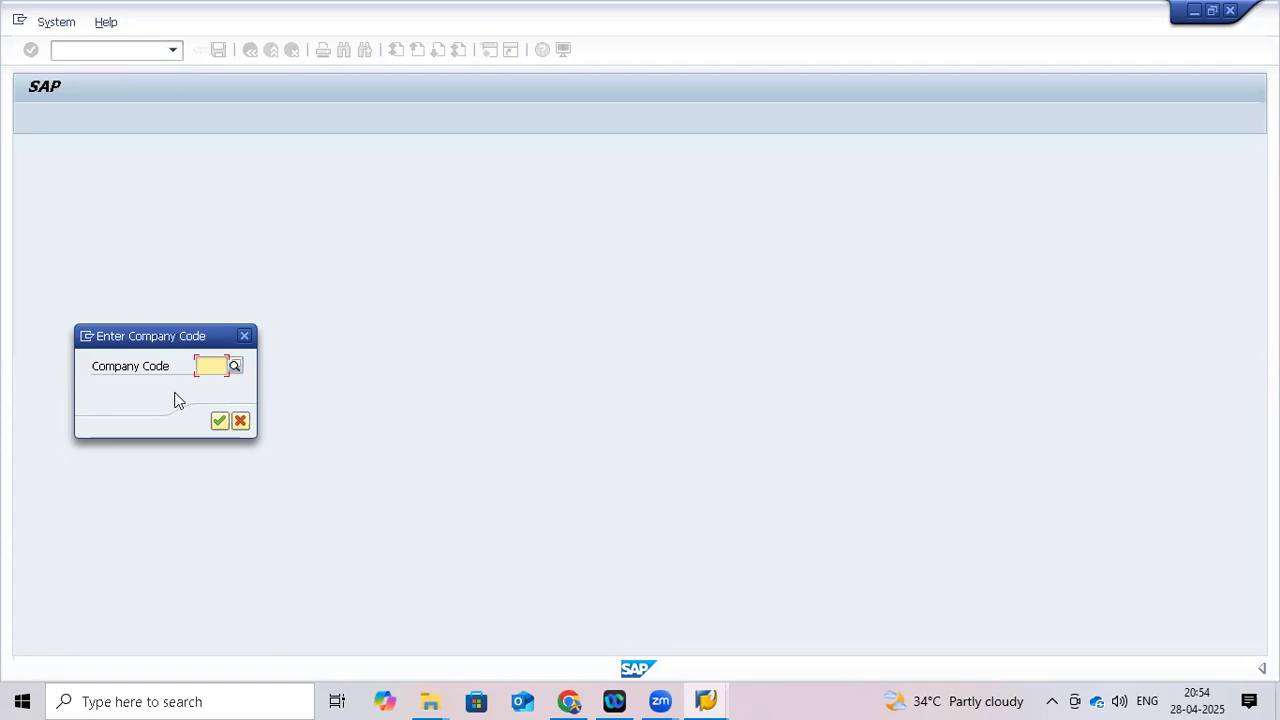
left_click(131, 368)
left_click(244, 338)
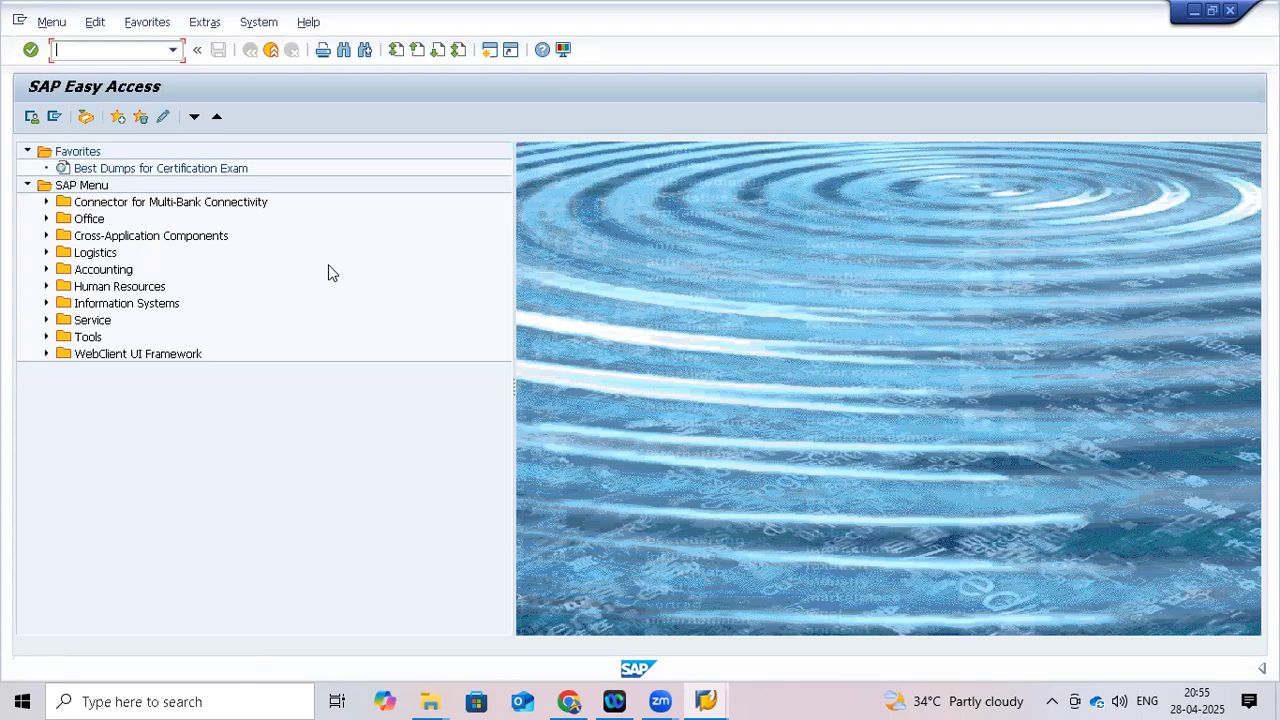
Run transaction OX15 to list the 114 internal trading partner companies and their names
type("ox15")
key("Return")
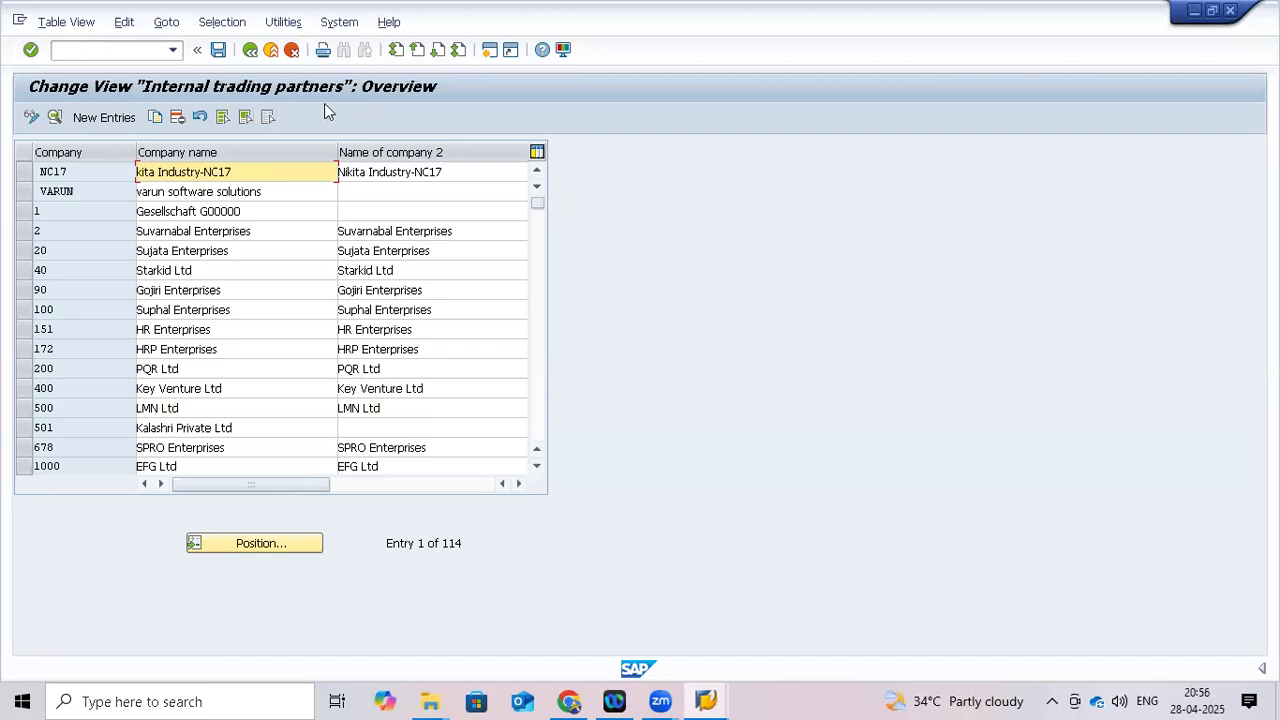
left_click(129, 52)
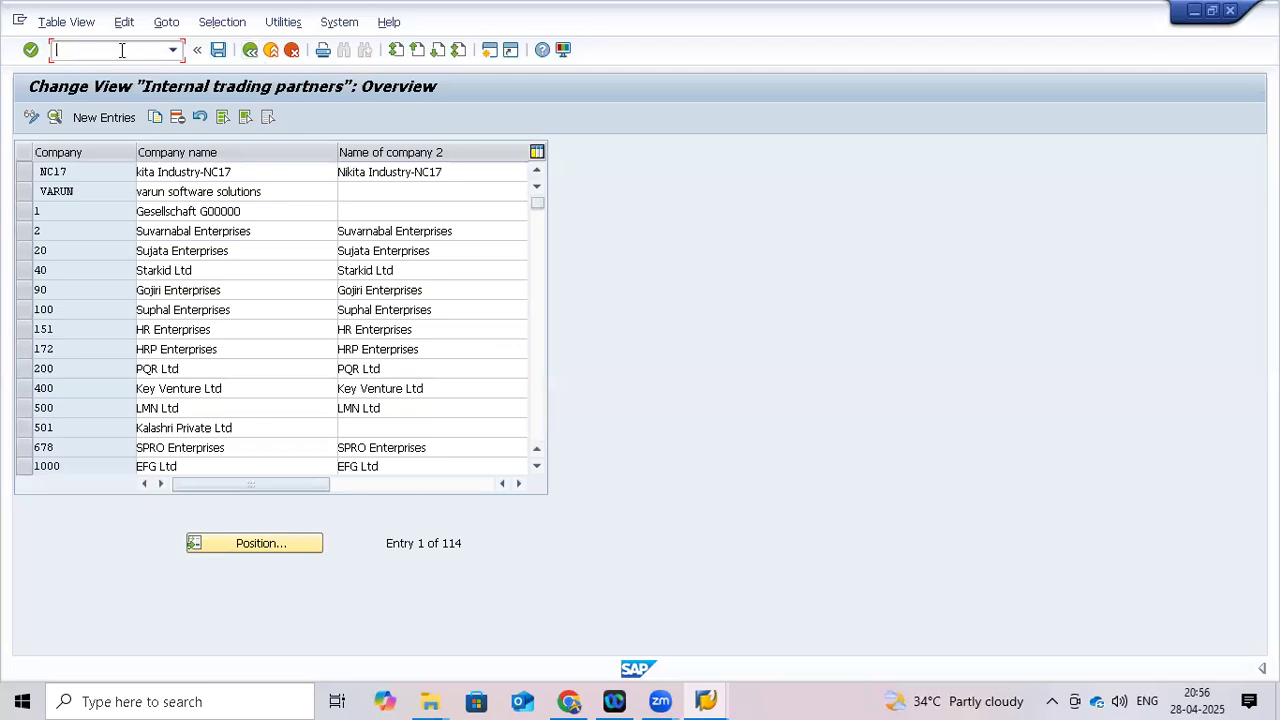
type("/n")
Leave the table for the main menu and start the SPRO customizing transaction
key("Return")
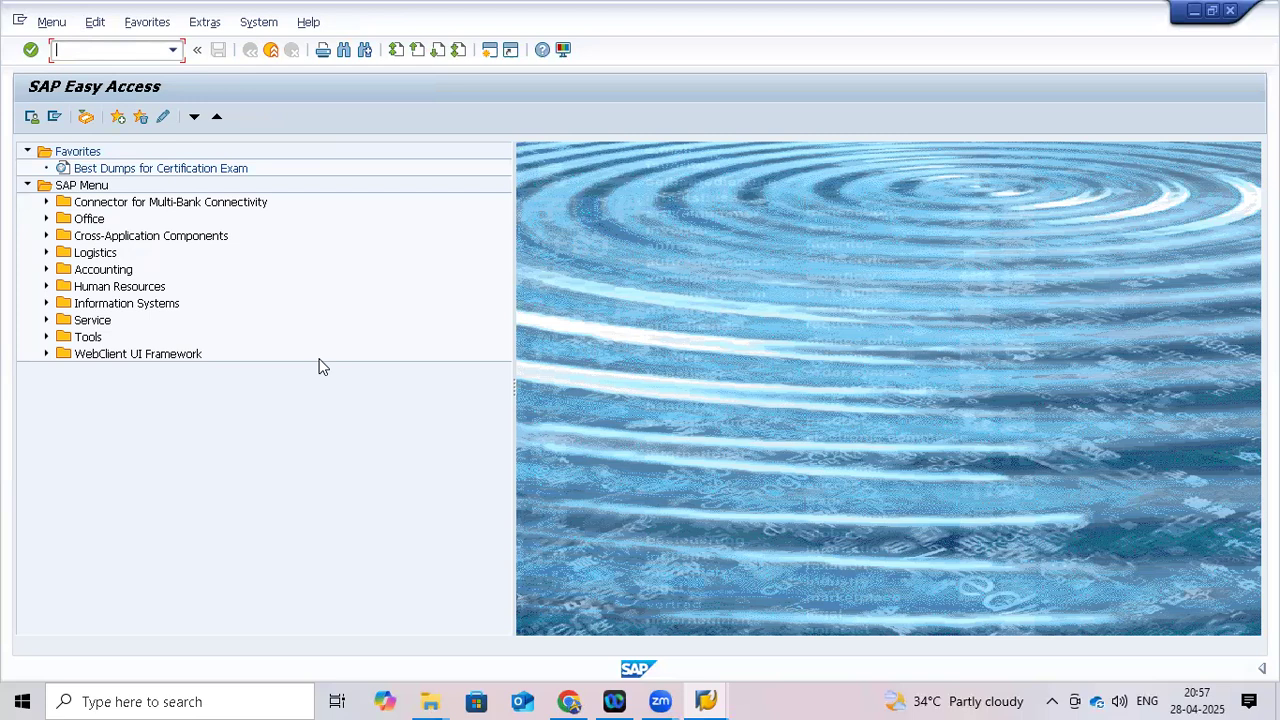
type("spro")
key("Return")
In the SAP Reference IMG, expand Enterprise Structure > Definition > Financial Accounting
left_click(87, 118)
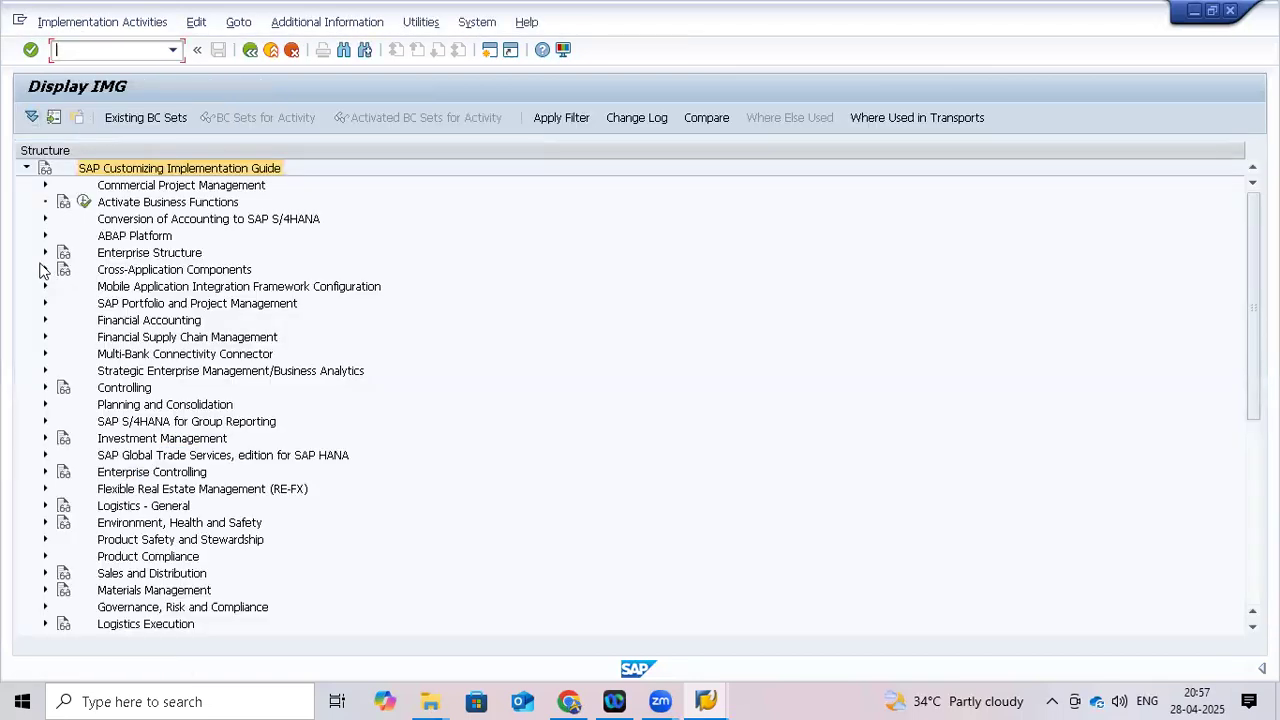
left_click(45, 253)
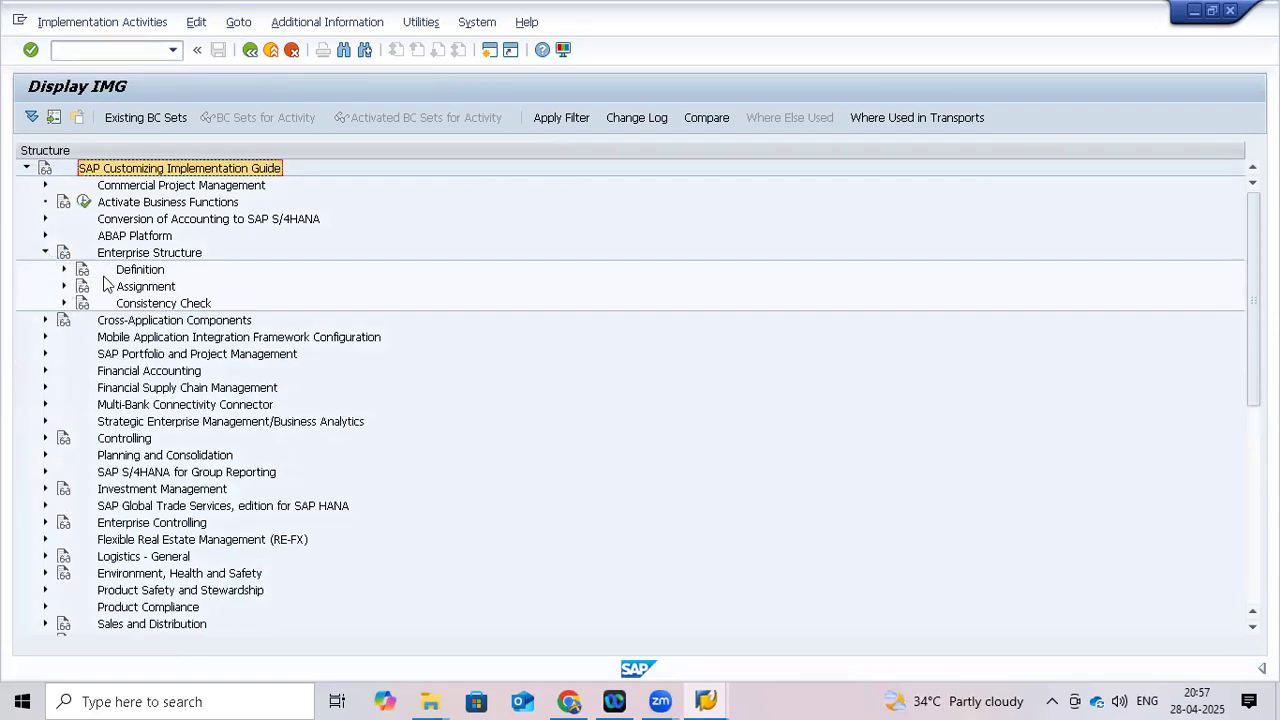
left_click(64, 270)
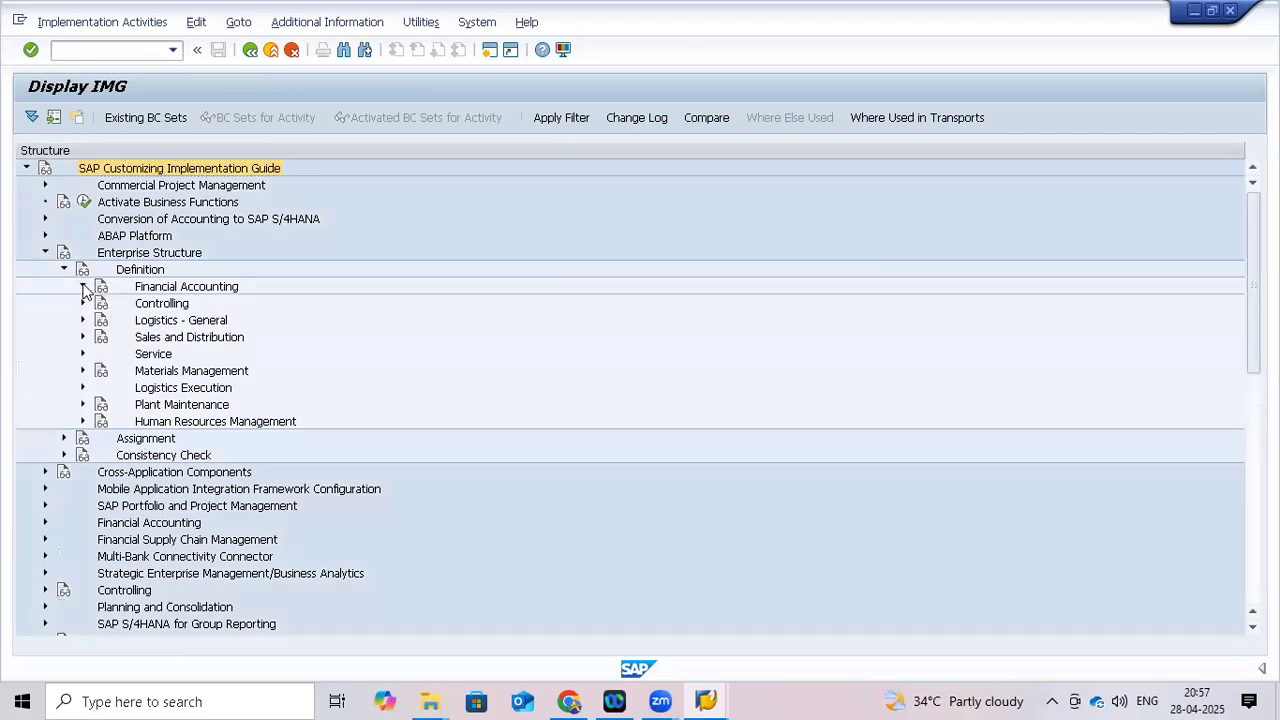
left_click(84, 287)
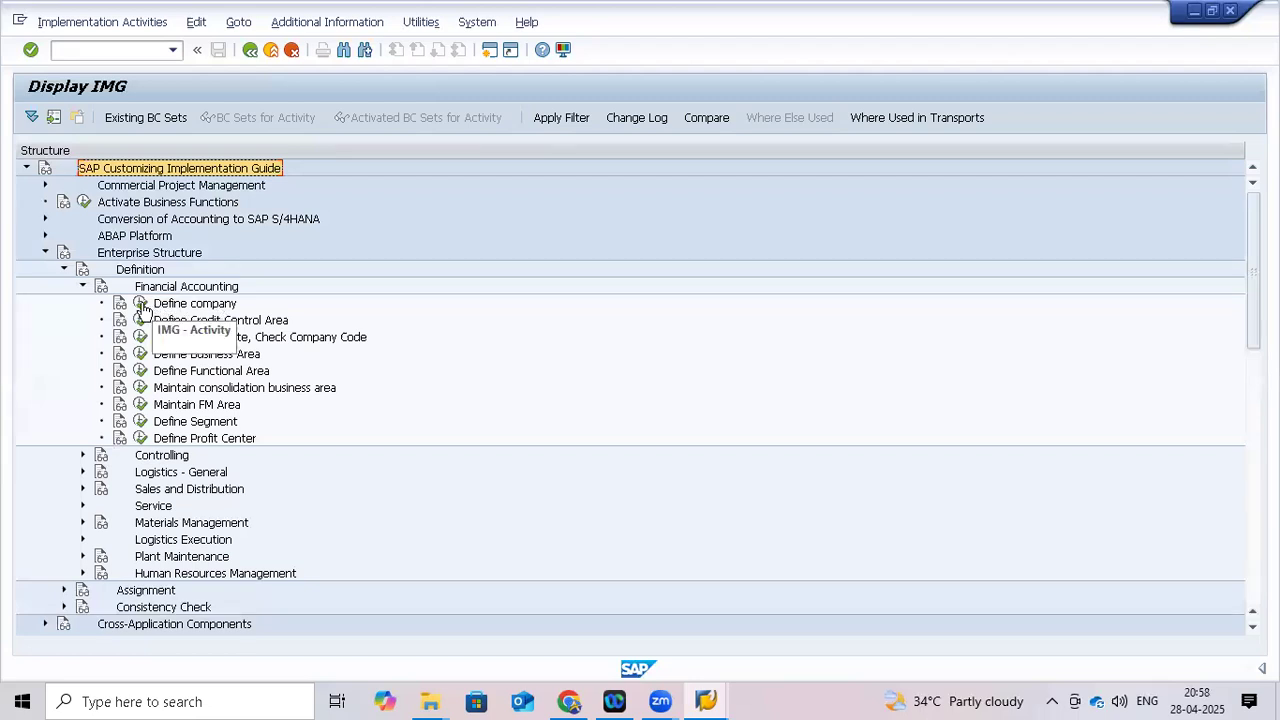
Execute the Define company activity to show the 114 internal trading partners
left_click(140, 308)
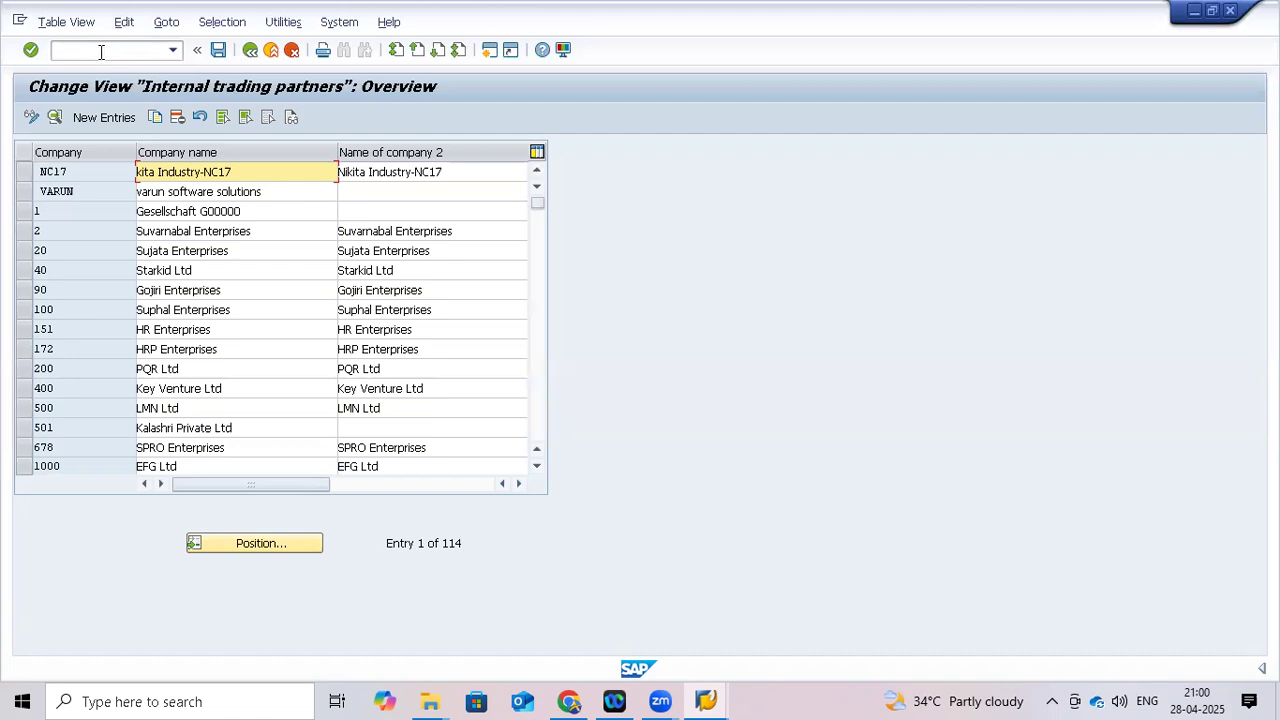
Enter /nOX02 to swap the trading partners list for the 209-entry Company Code overview
left_click(93, 51)
type("/n")
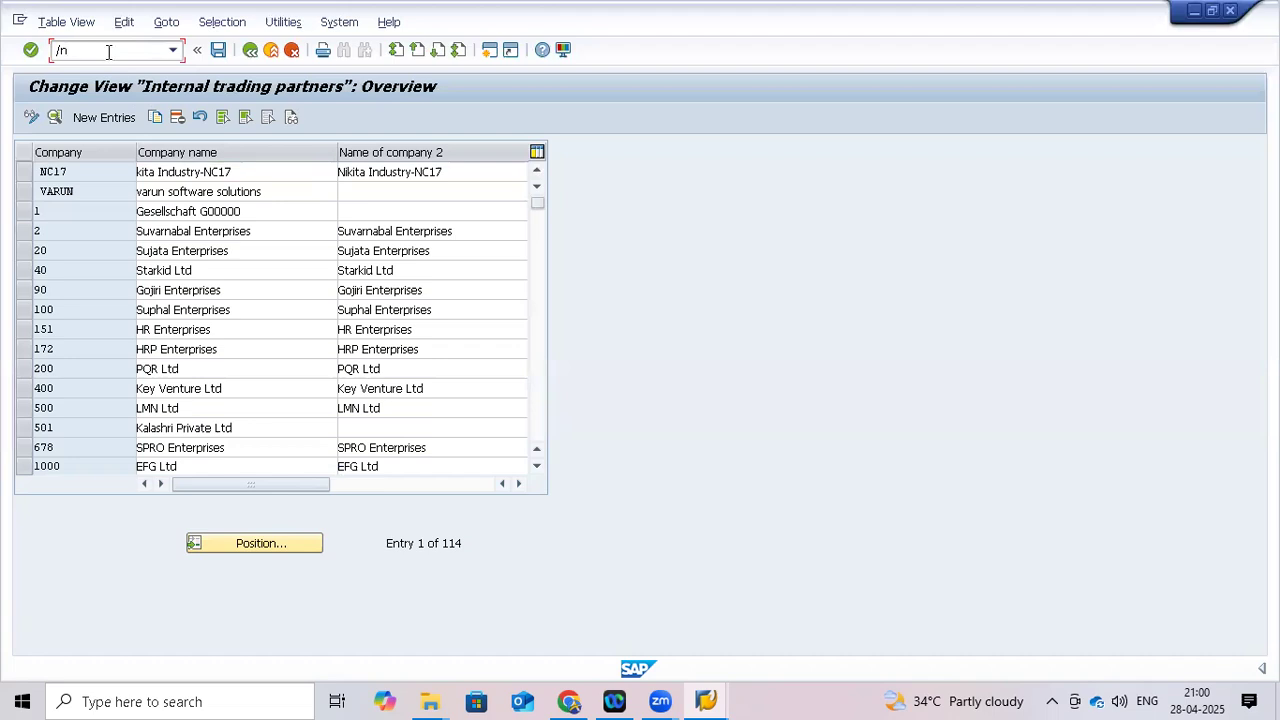
type("ox02")
key("Return")
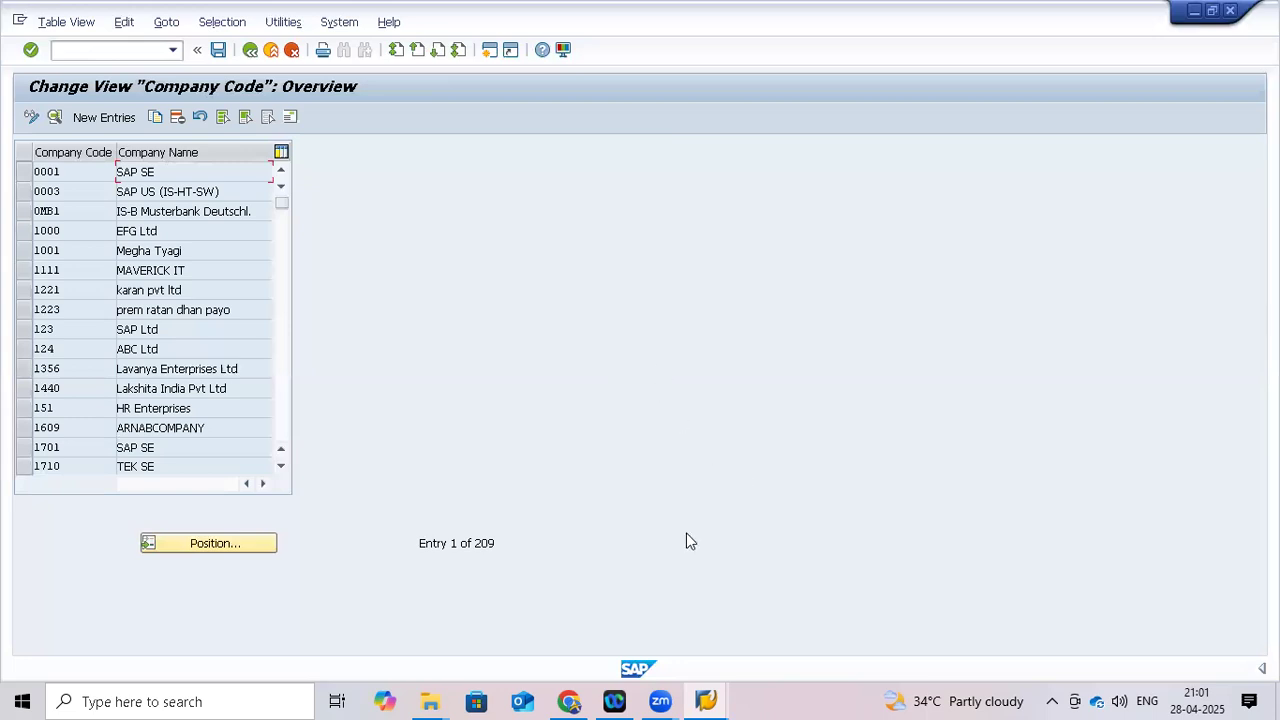
Bring the SAP Logon window forward, then return to the Company Code overview
mouse_move(713, 695)
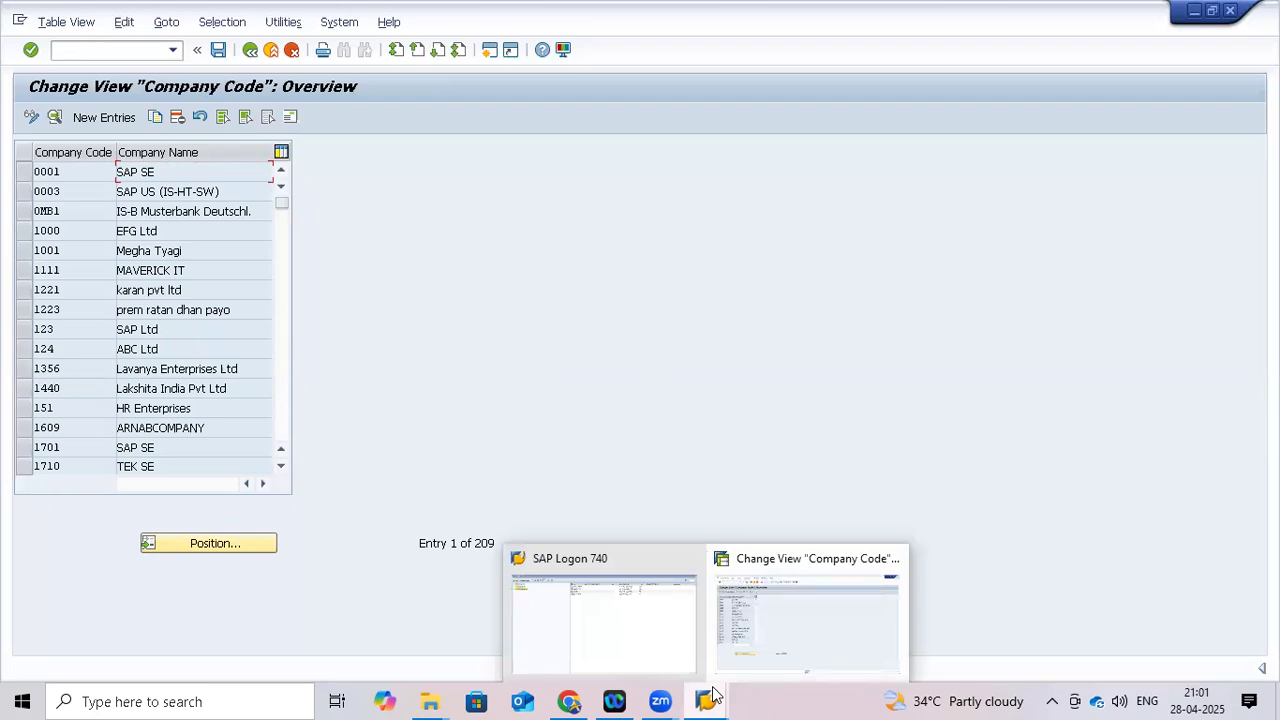
left_click(632, 629)
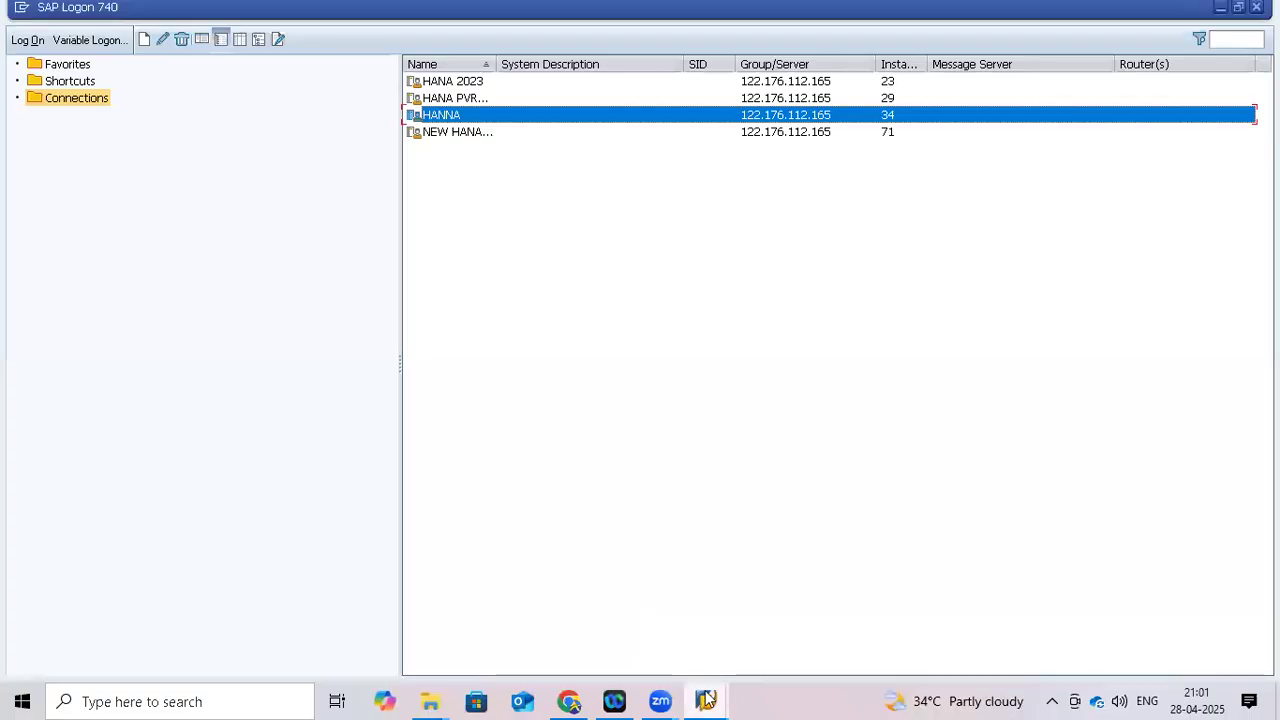
mouse_move(706, 698)
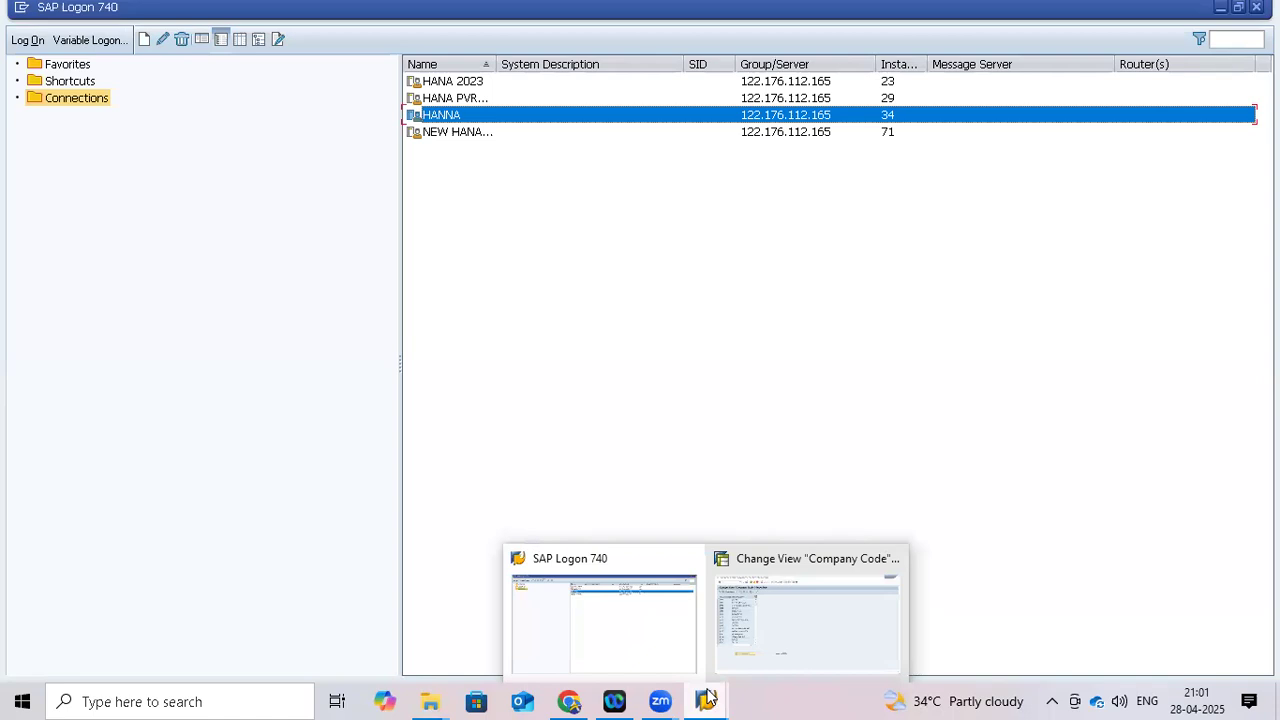
left_click(800, 622)
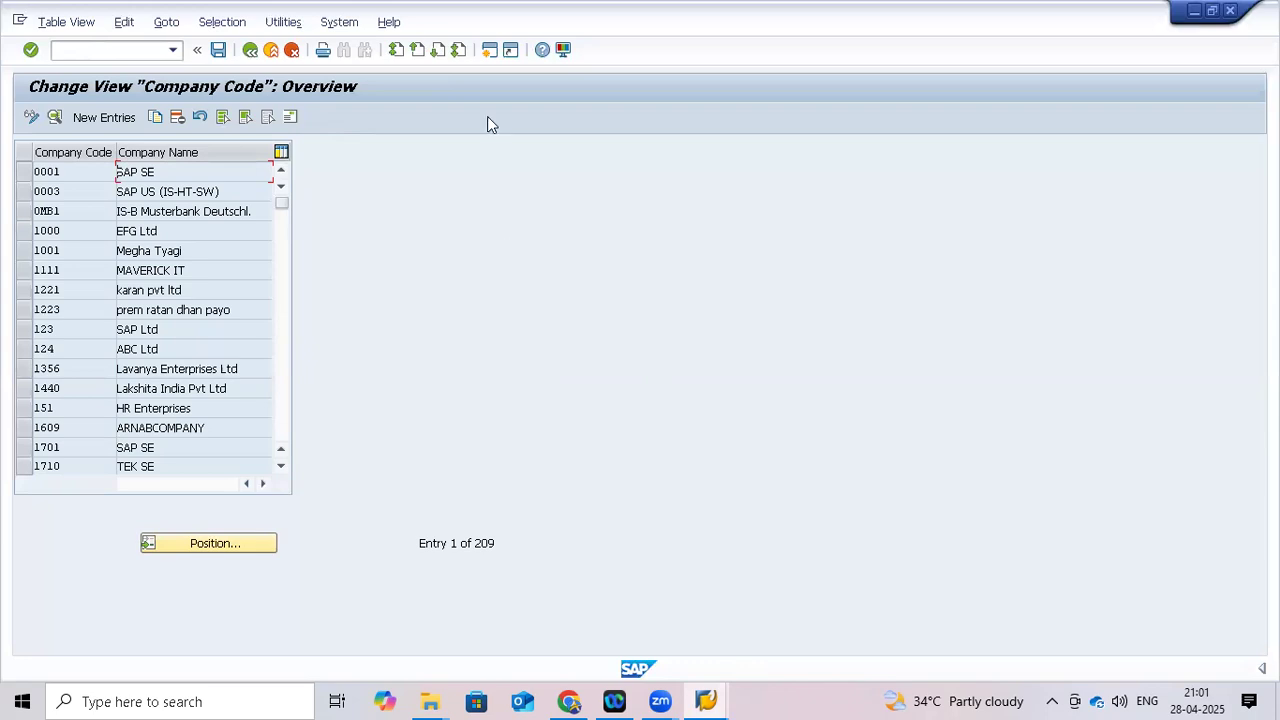
Create a new SAP Easy Access session and switch between it and Company Code, ending on Company Code
left_click(489, 52)
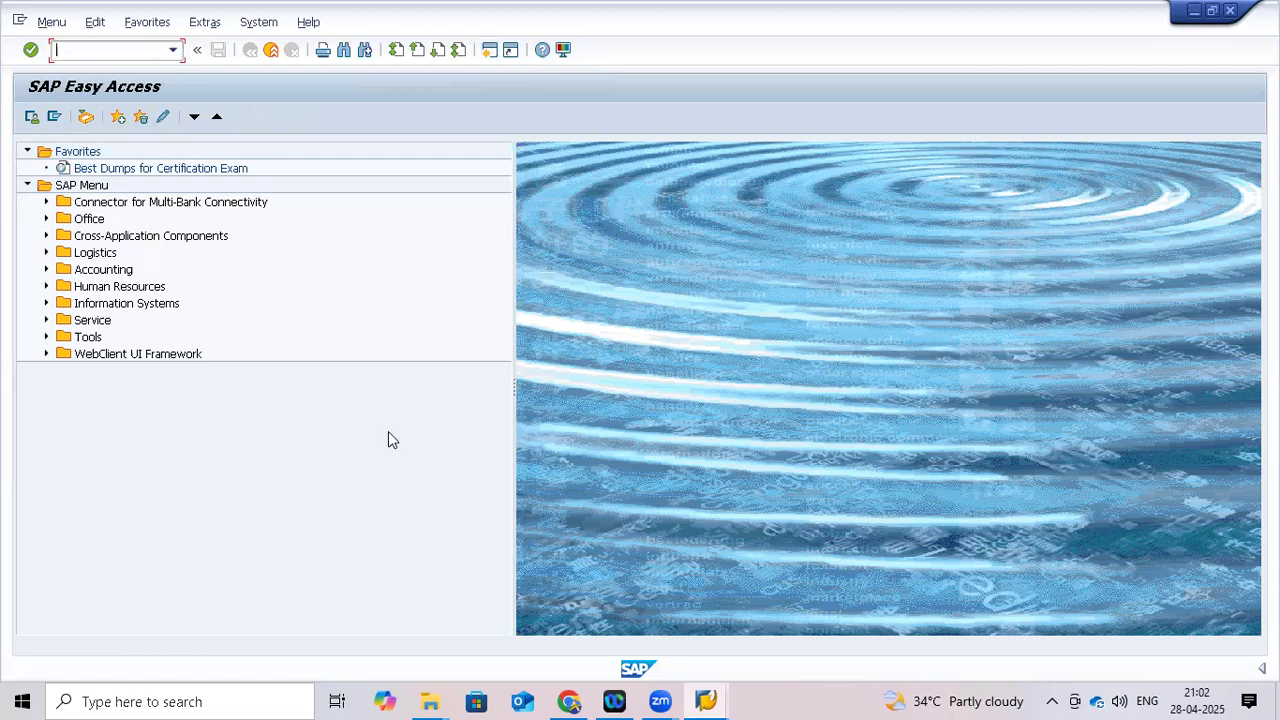
mouse_move(706, 699)
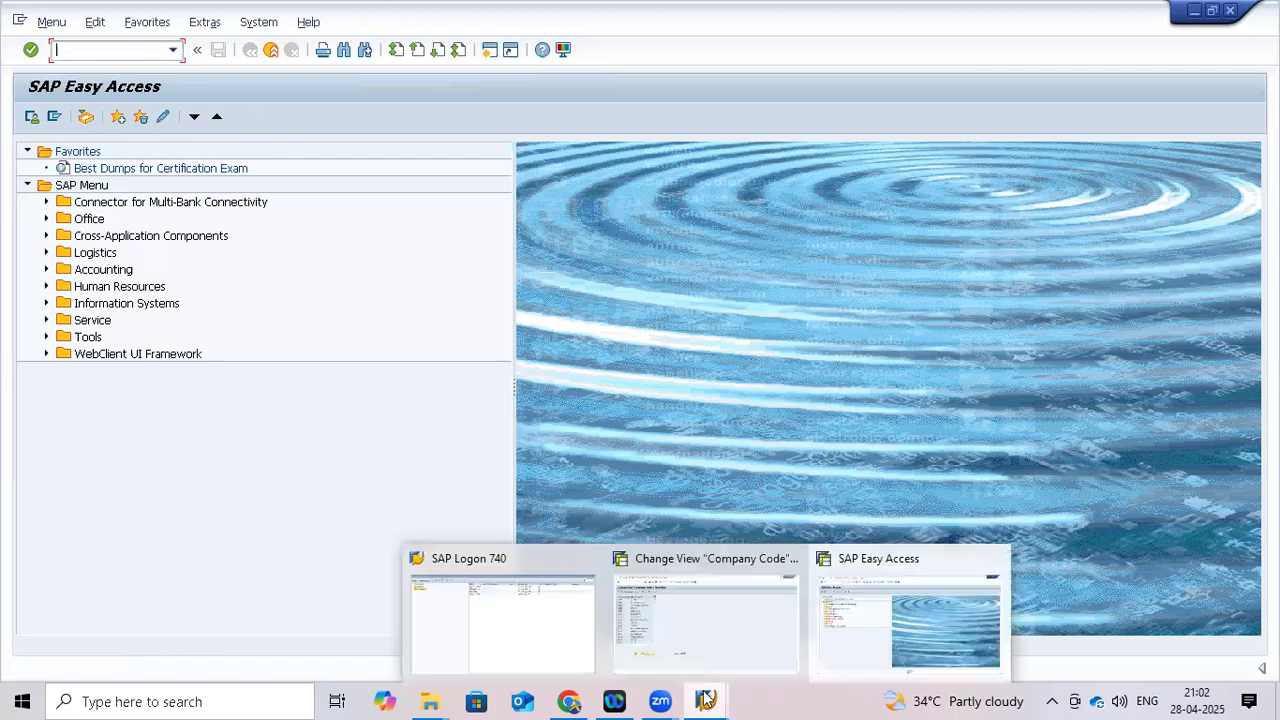
left_click(705, 628)
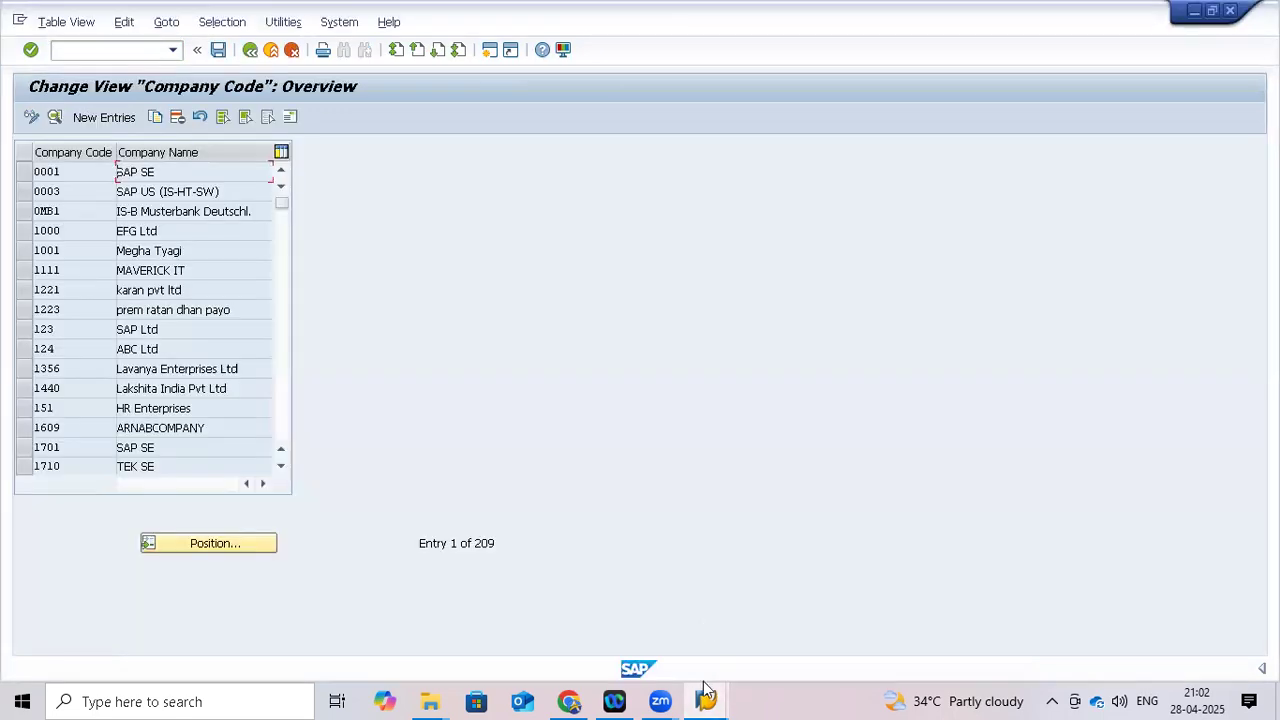
mouse_move(706, 699)
left_click(880, 642)
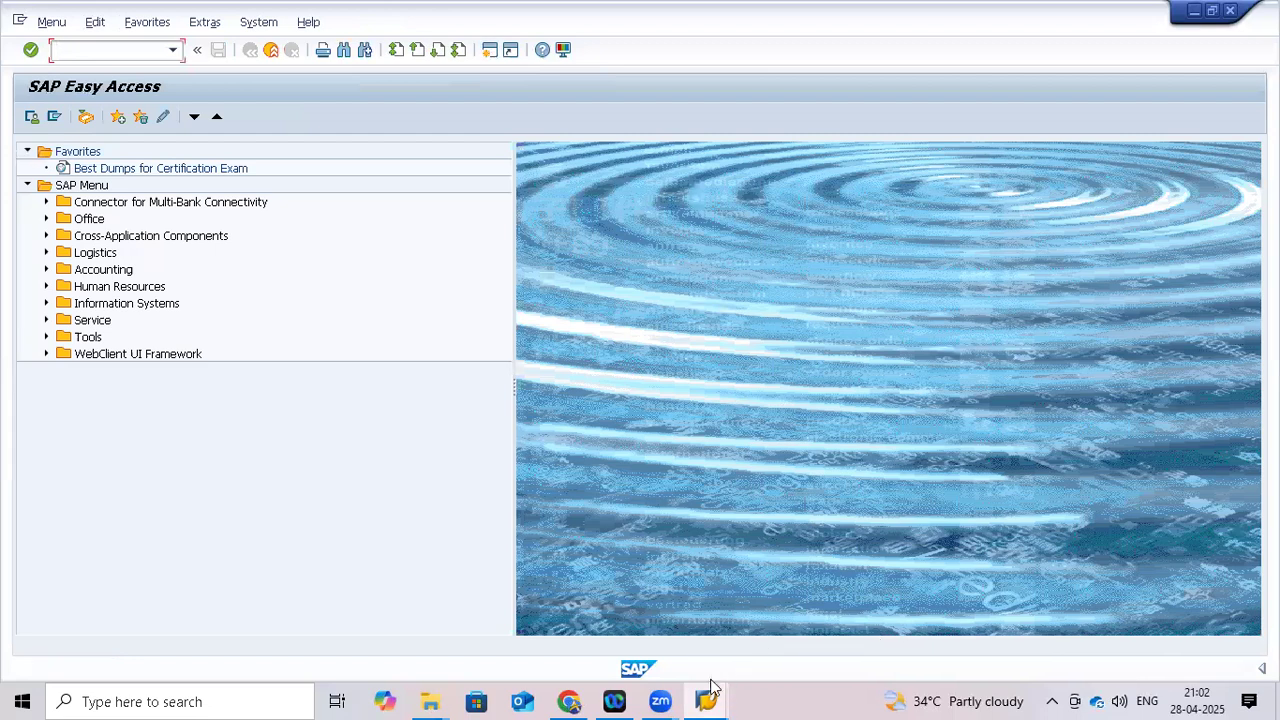
mouse_move(707, 699)
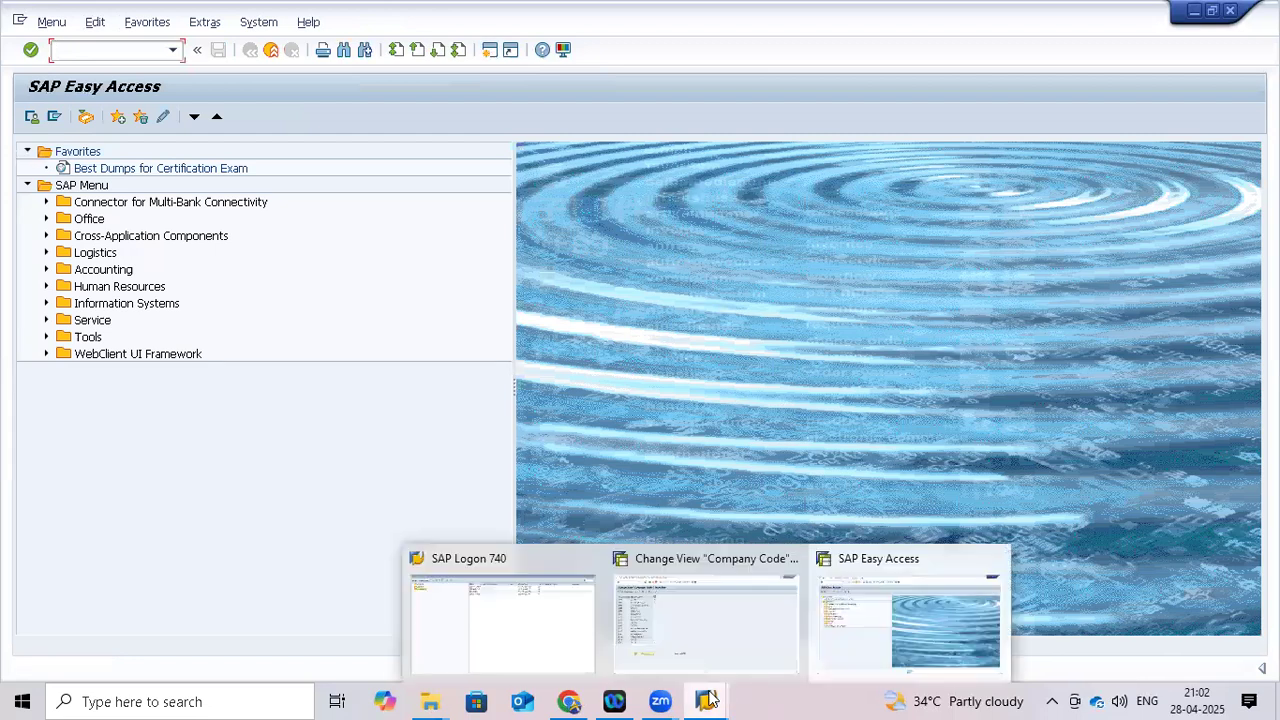
left_click(701, 611)
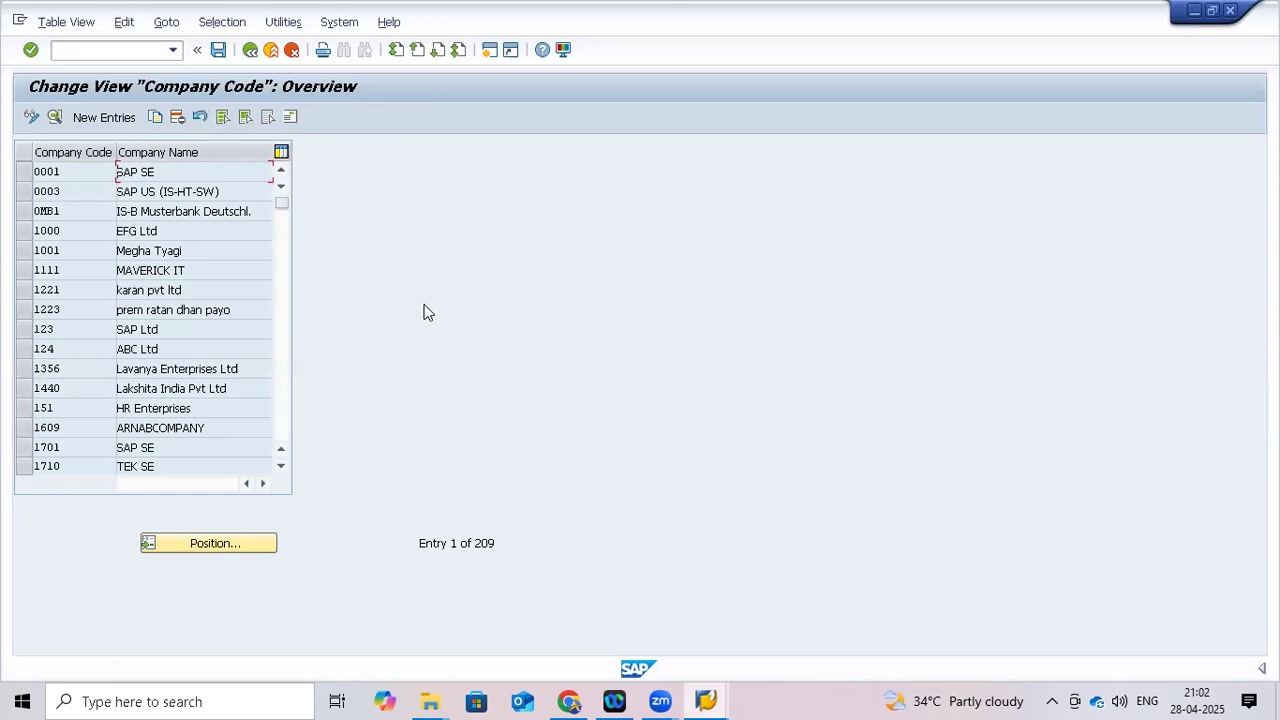
After a brief switch to Zoom, bring the Company Code overview (entry 1 of 209) back to the front
mouse_move(706, 700)
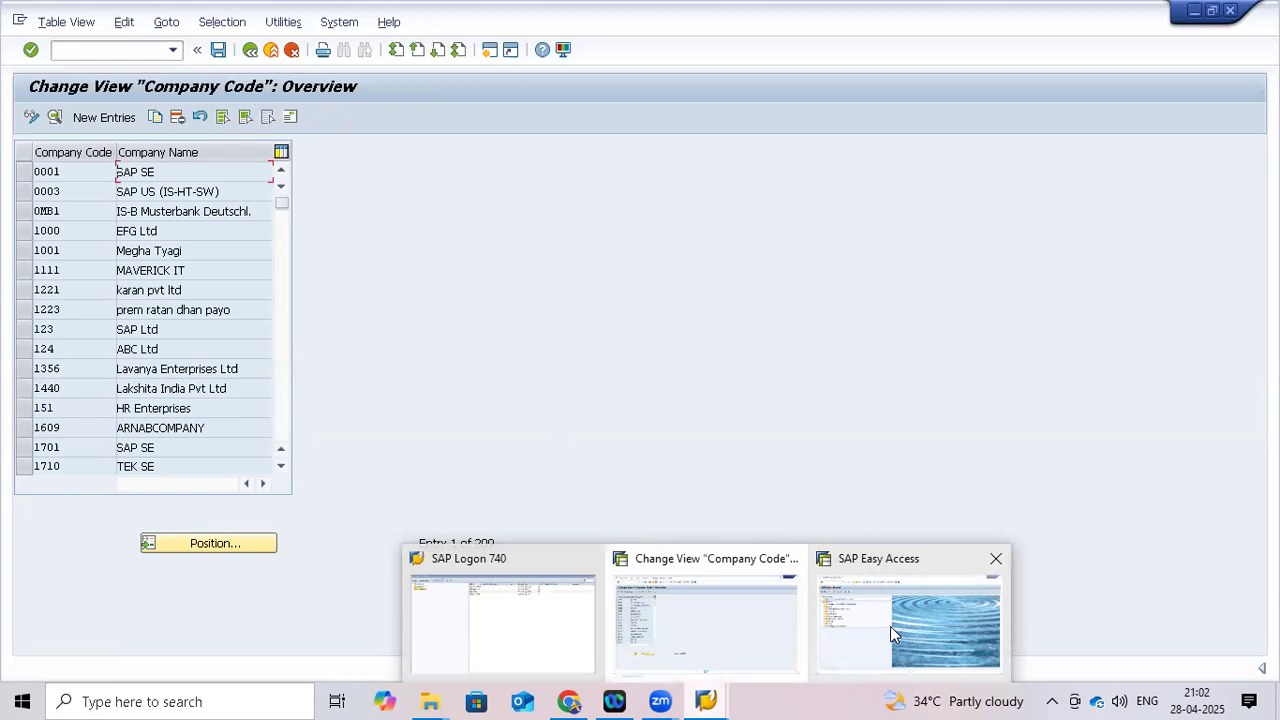
left_click(705, 692)
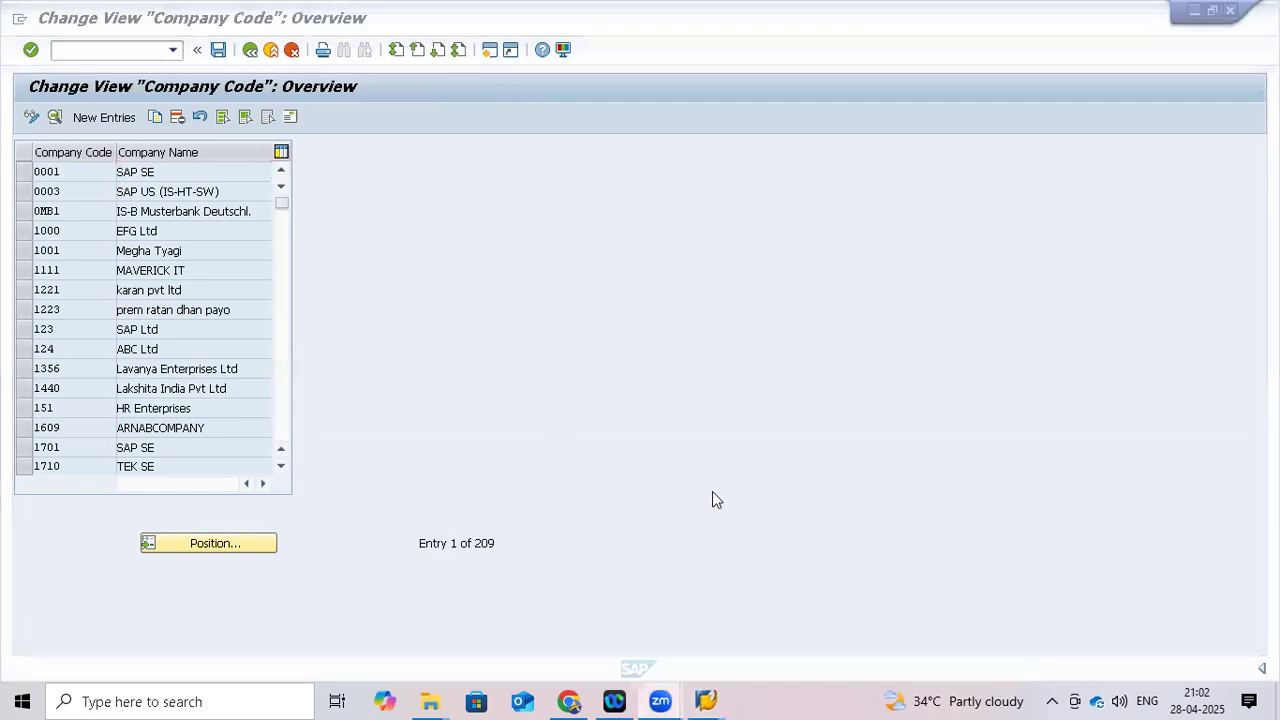
left_click(898, 184)
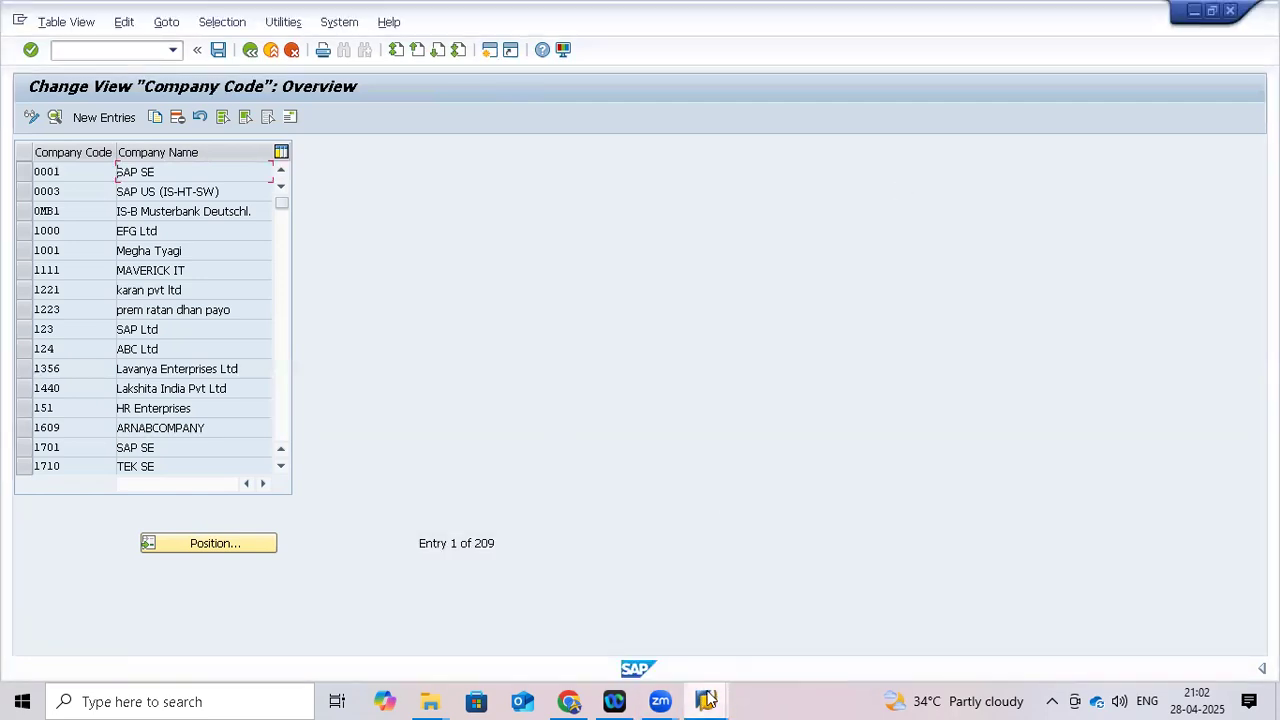
mouse_move(706, 692)
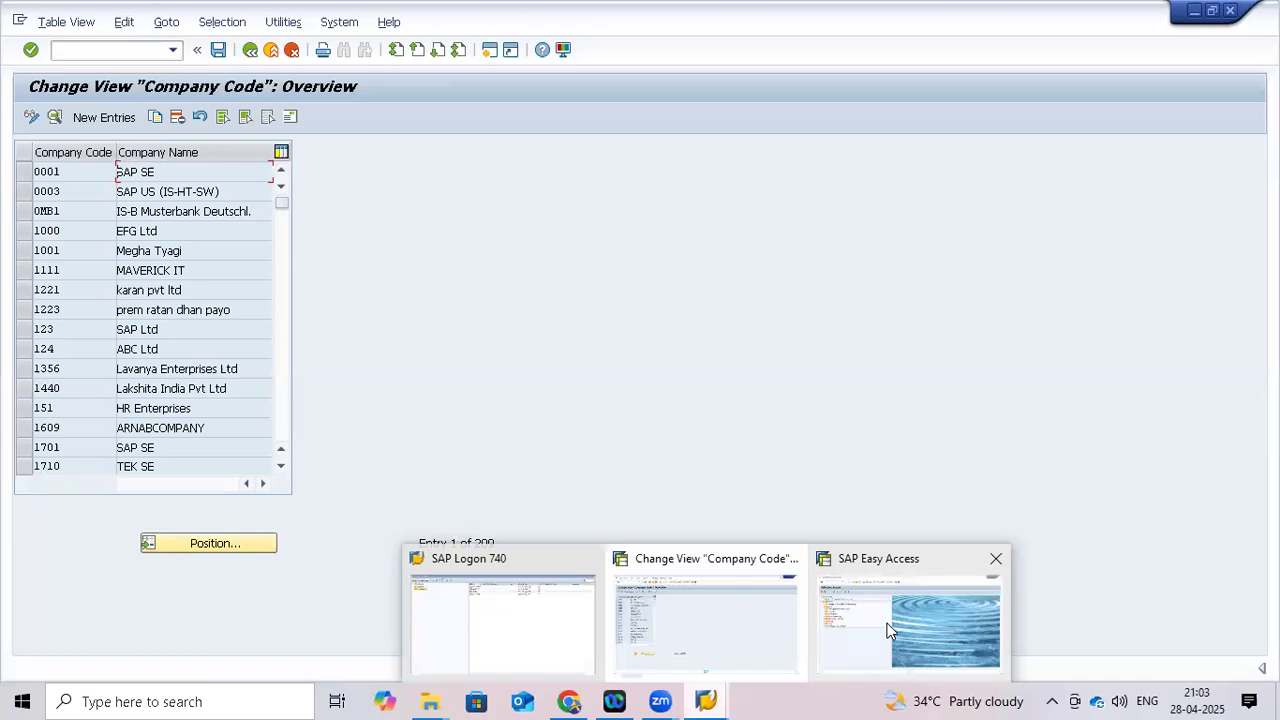
left_click(703, 628)
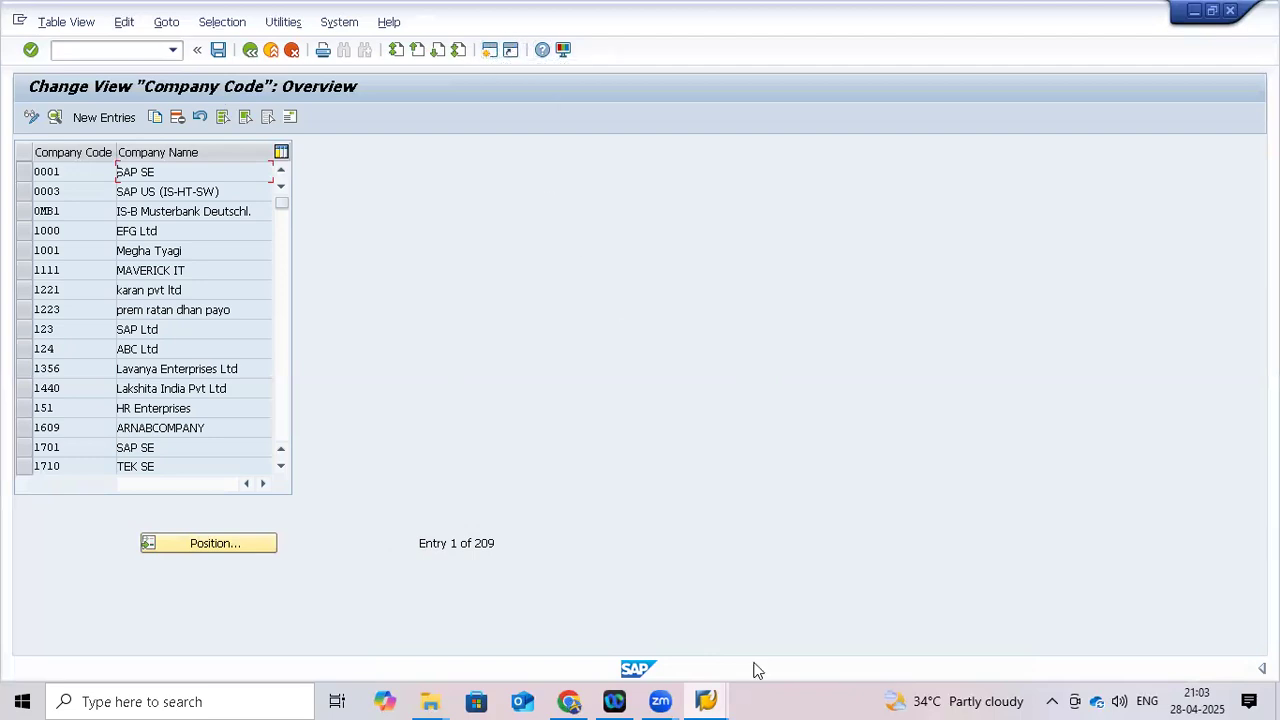
Enter /oOX15 to open the 114-entry Internal trading partners overview in a new session
mouse_move(707, 698)
left_click(97, 50)
type("/oox15")
key("Return")
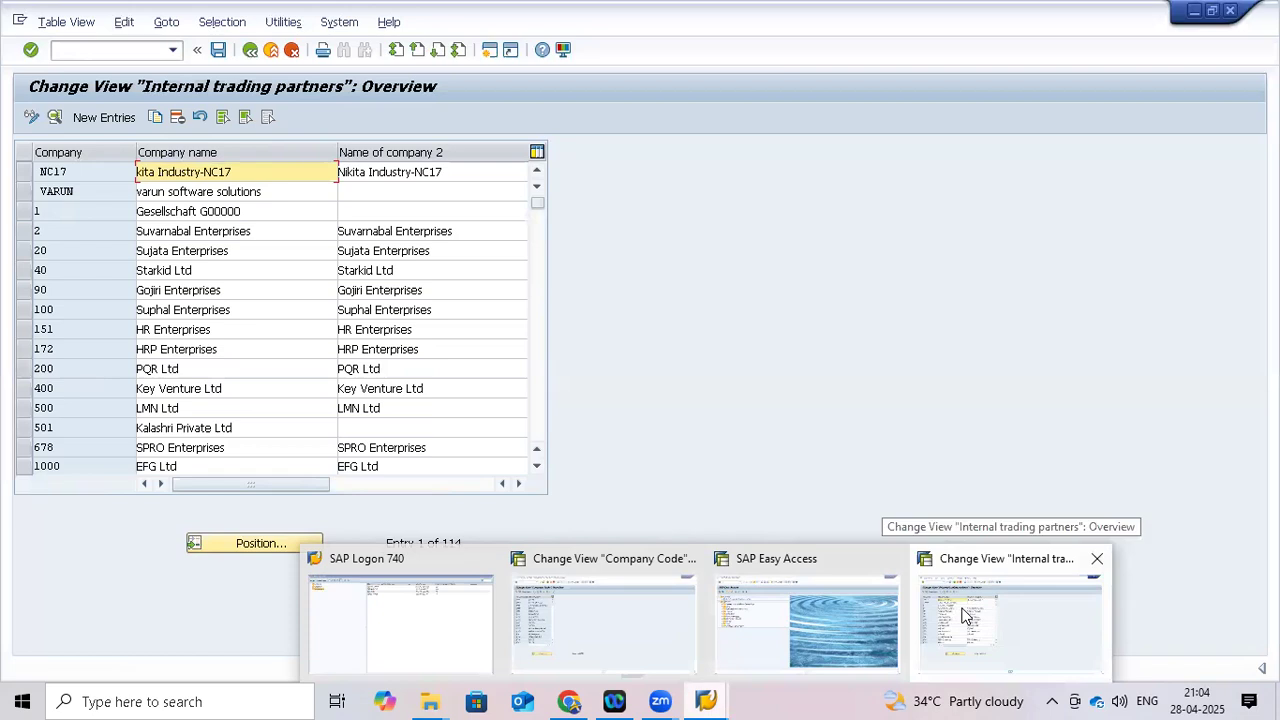
Cycle through the Company Code, Easy Access and Internal trading partners sessions, ending on Company Code
left_click(615, 615)
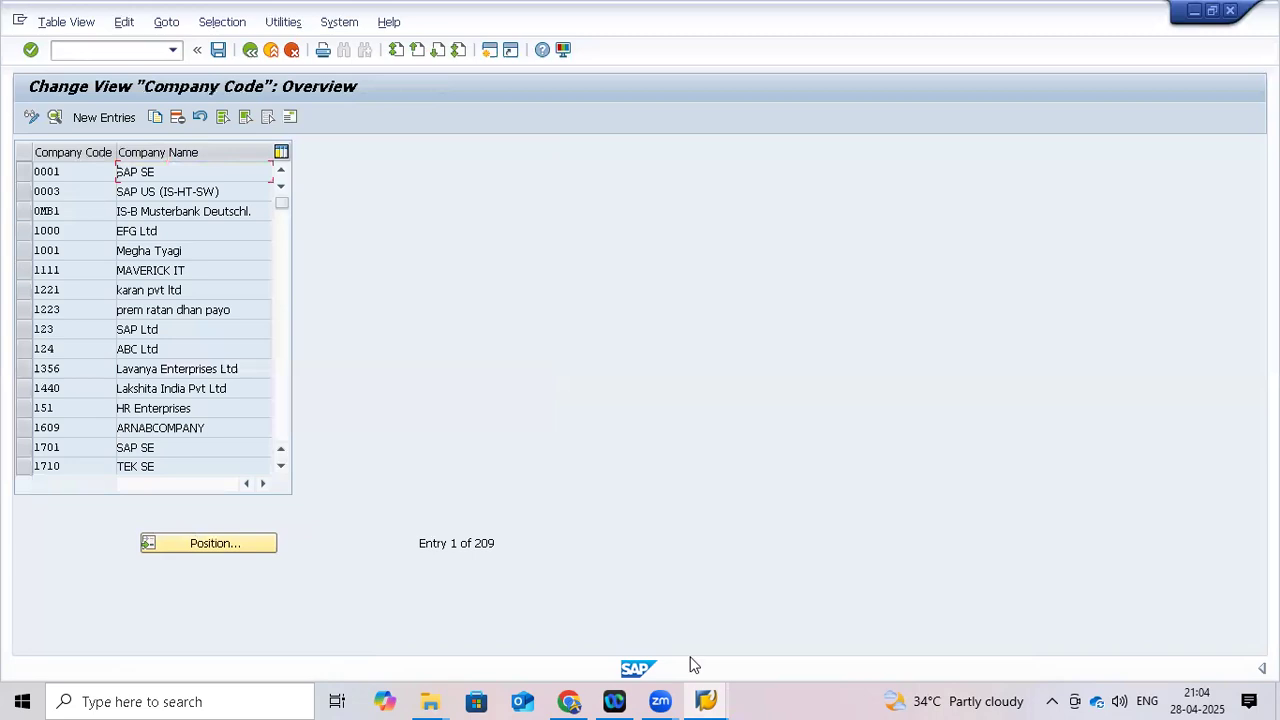
left_click(782, 634)
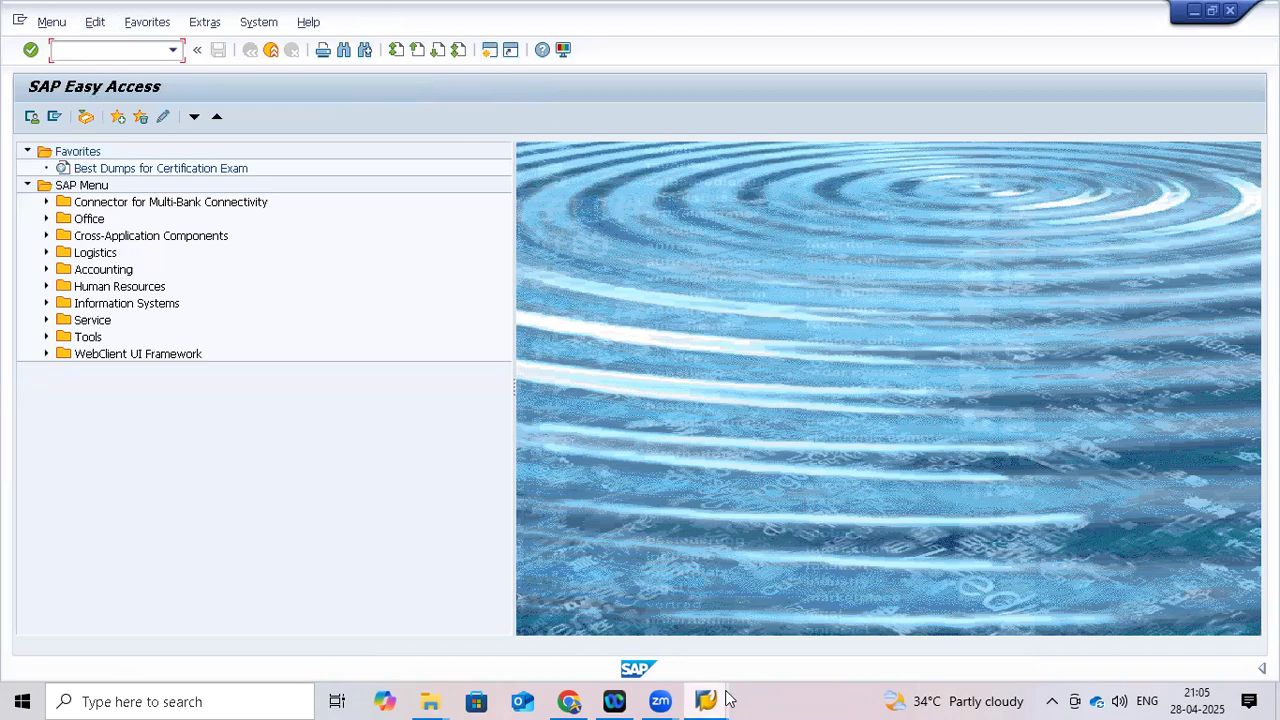
mouse_move(713, 692)
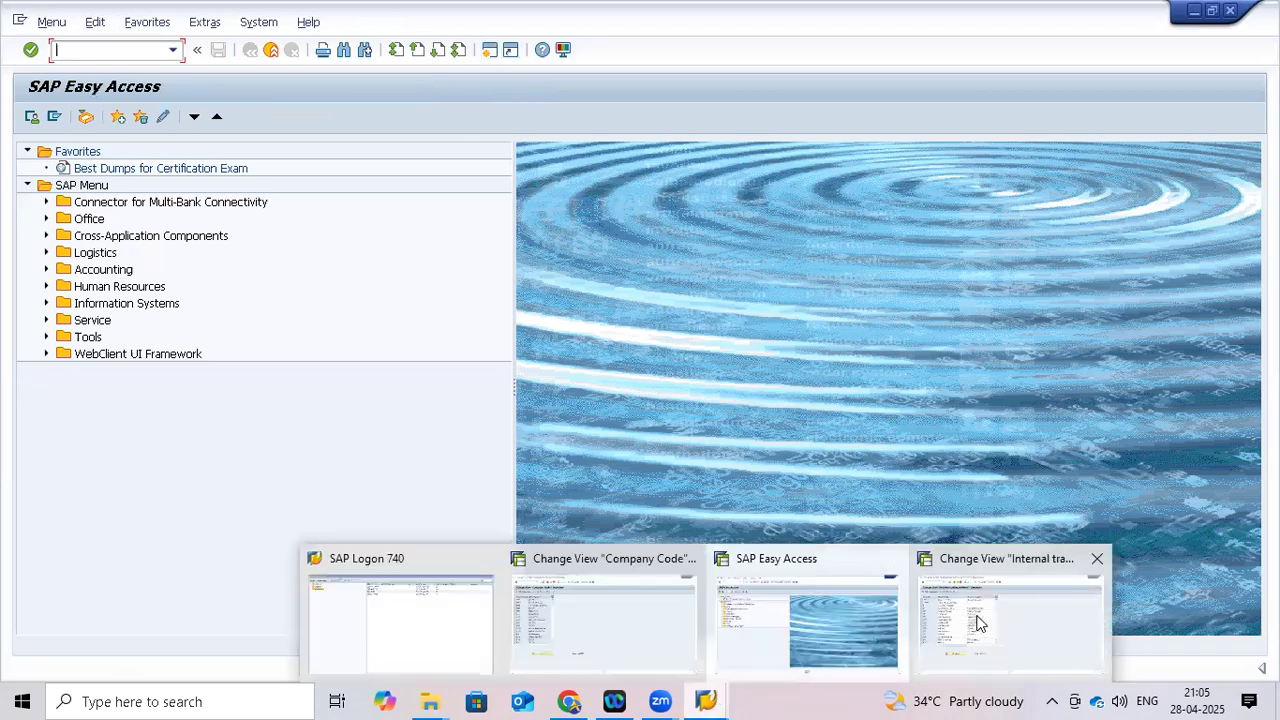
left_click(979, 624)
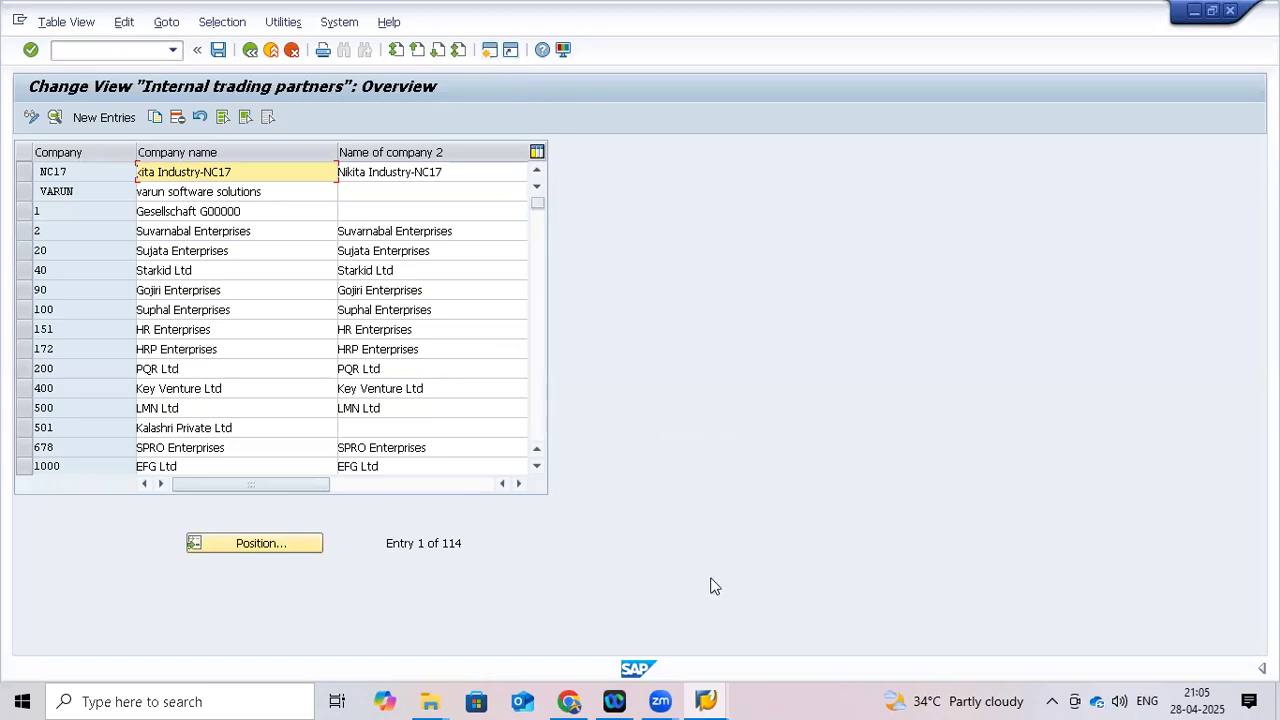
mouse_move(707, 697)
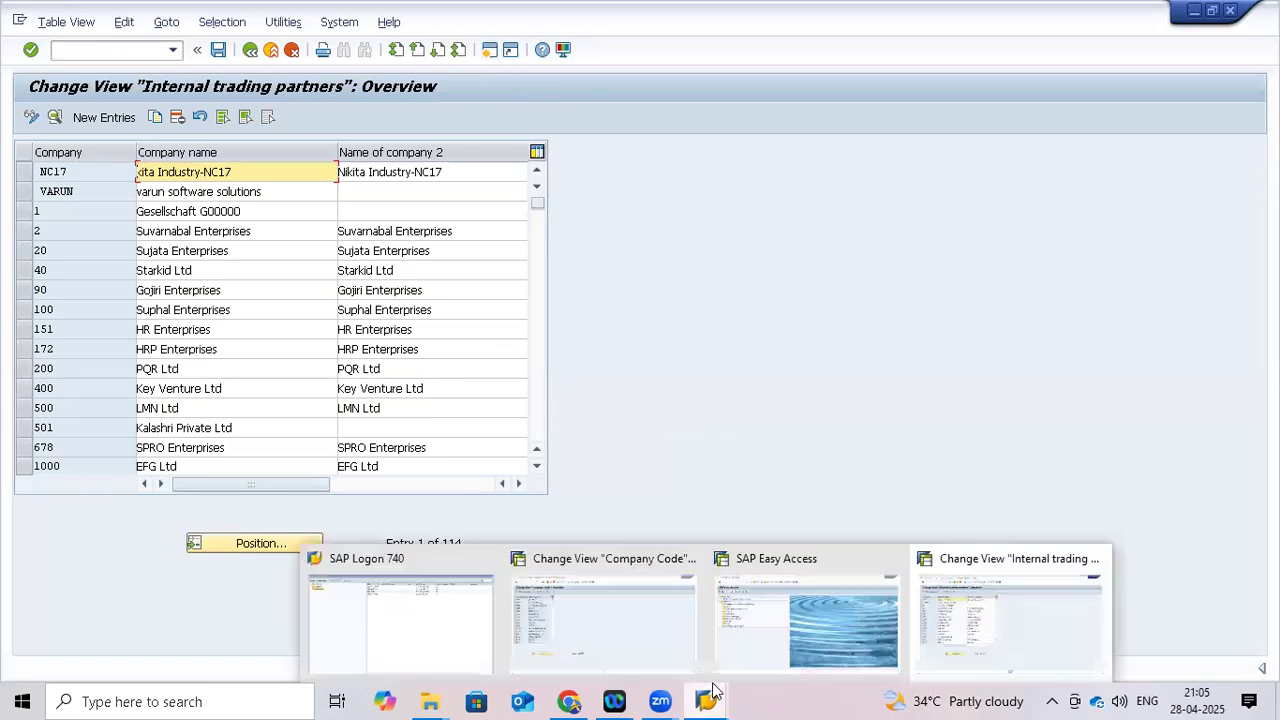
left_click(780, 636)
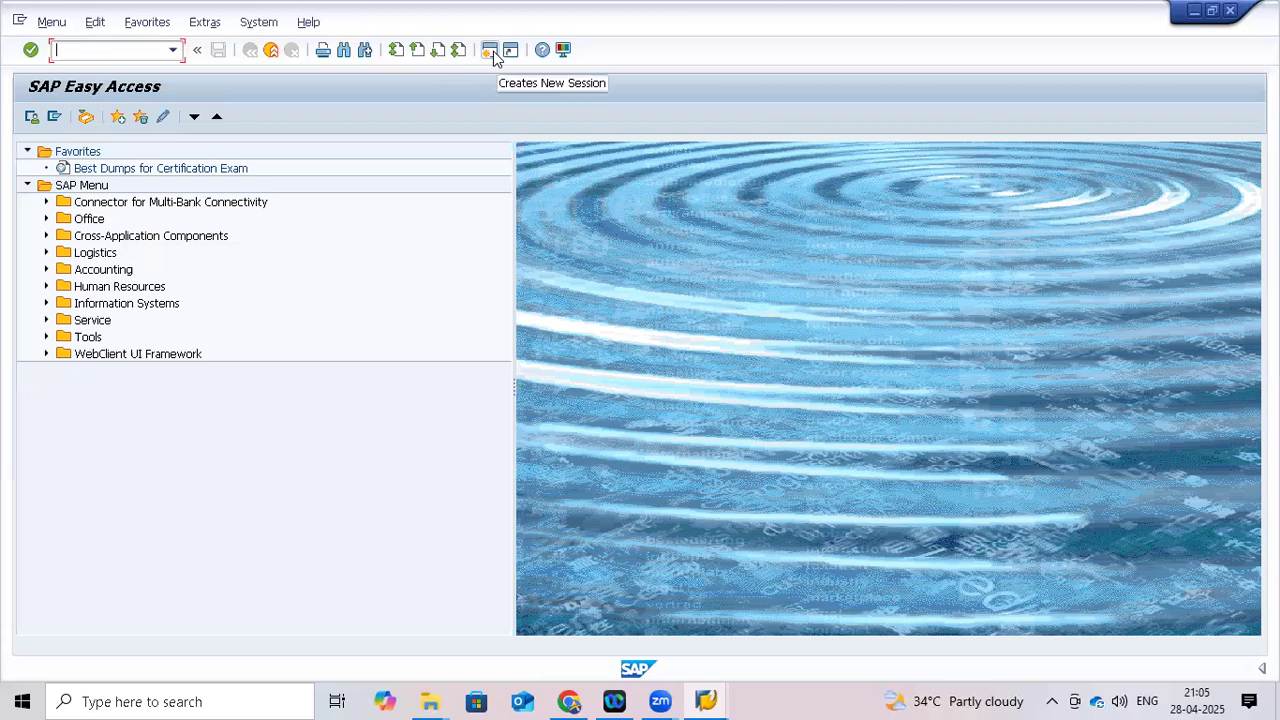
mouse_move(620, 699)
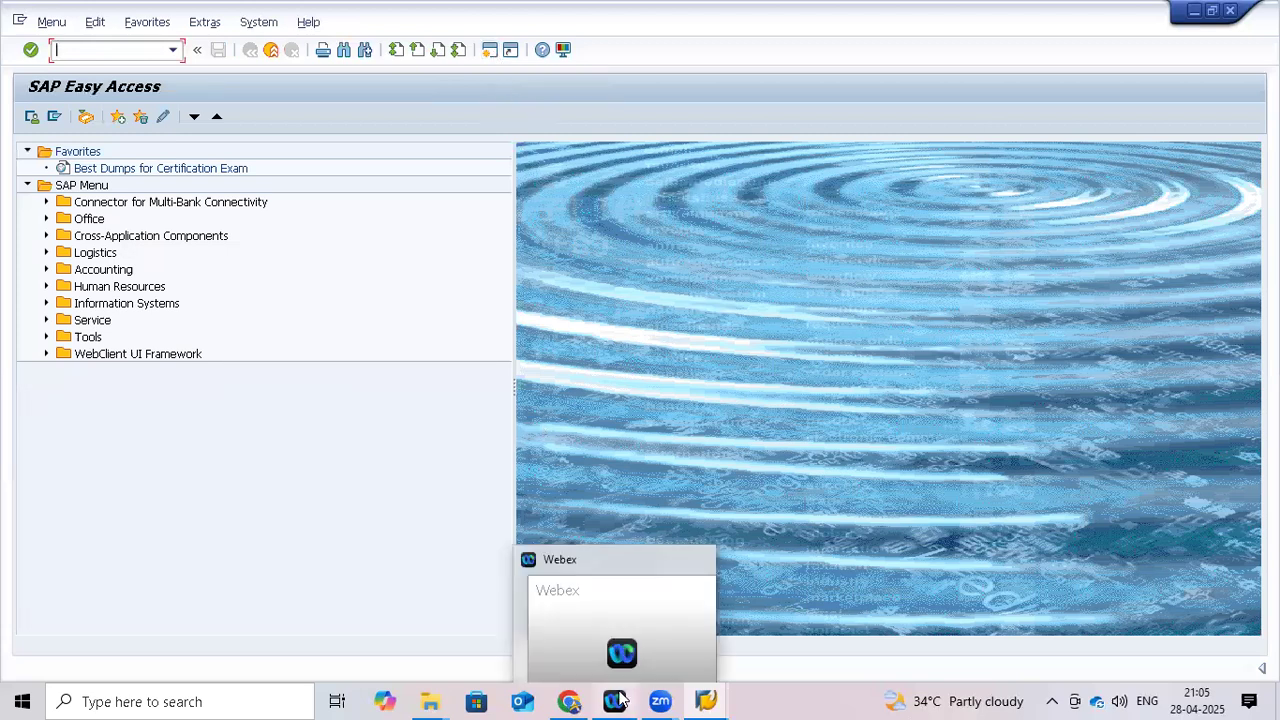
mouse_move(714, 697)
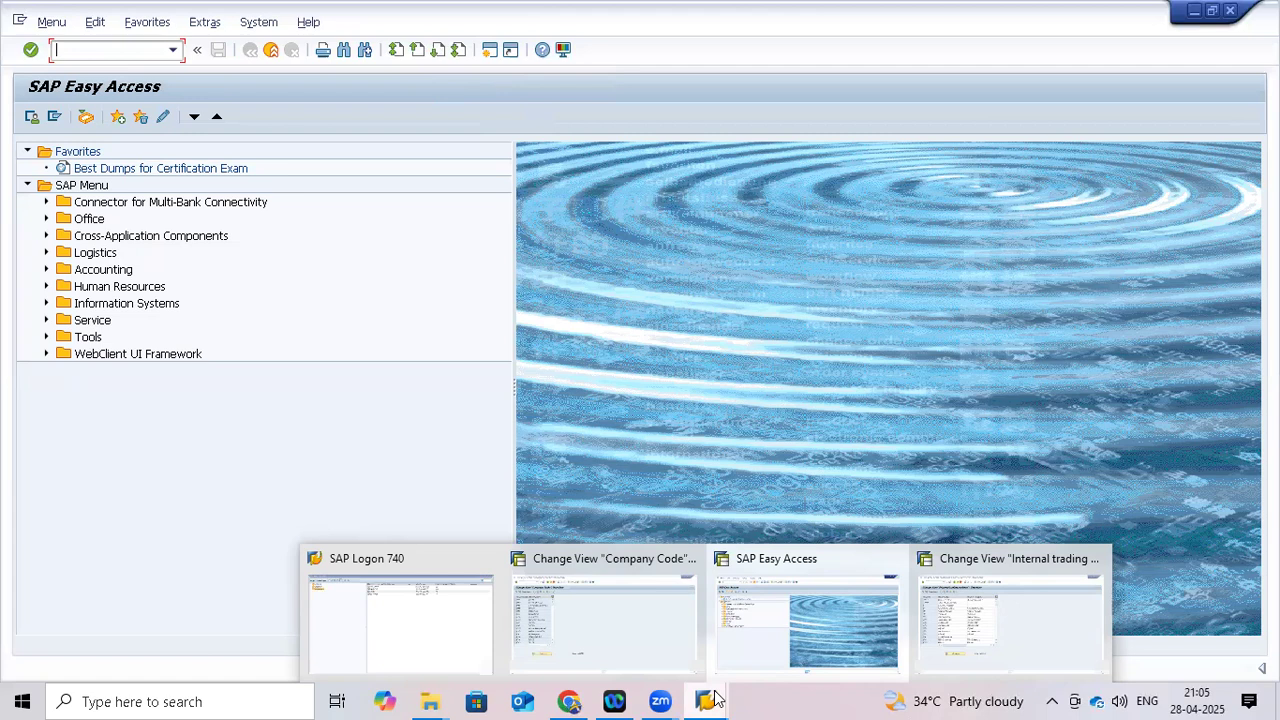
left_click(592, 627)
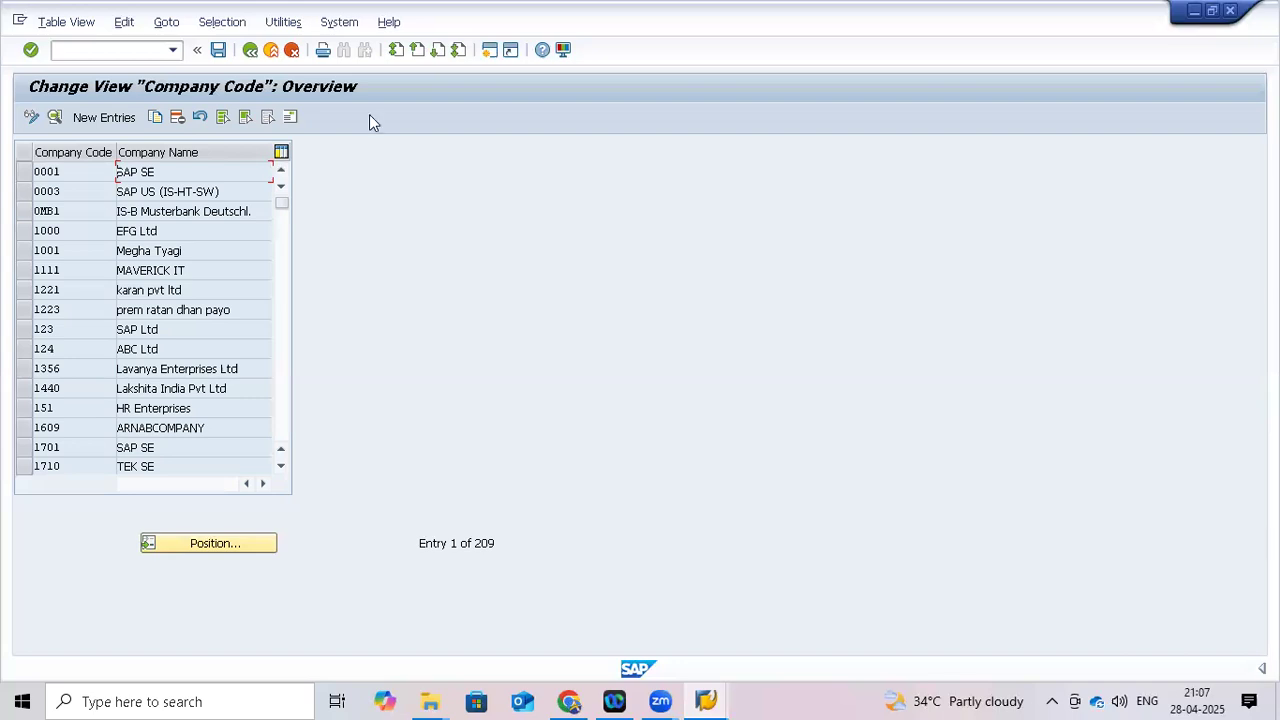
left_click(95, 51)
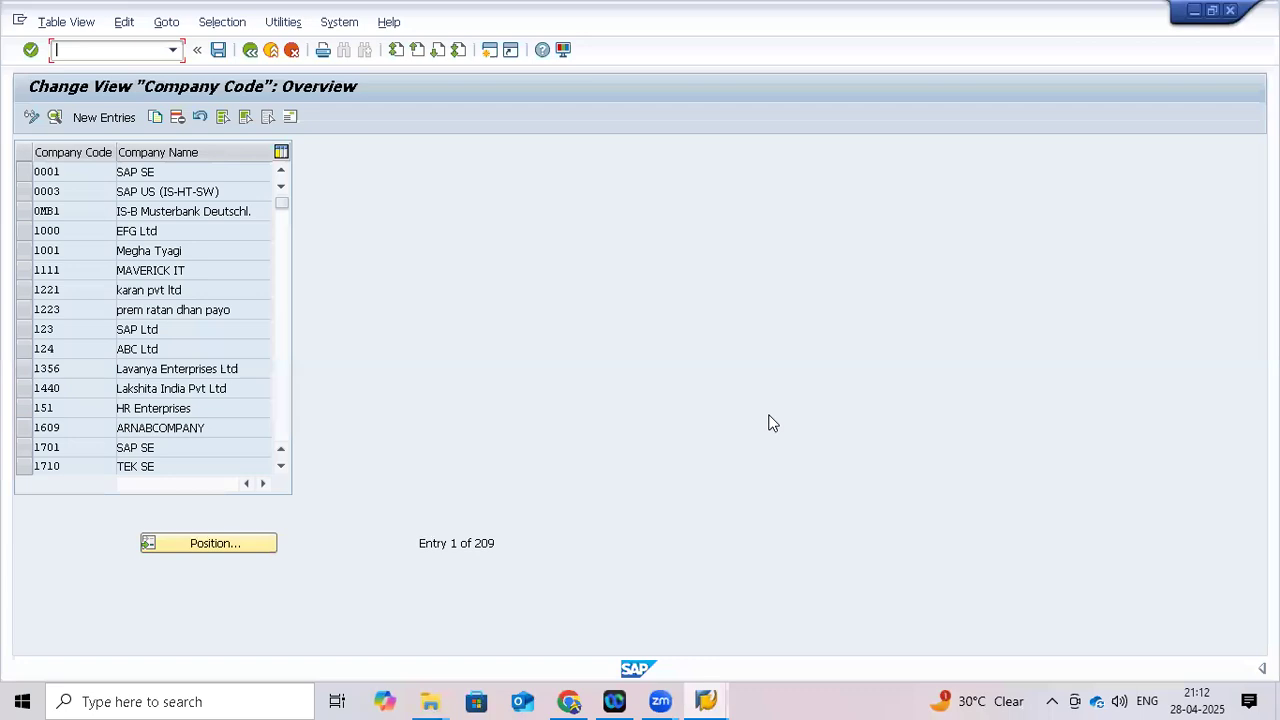
mouse_move(660, 700)
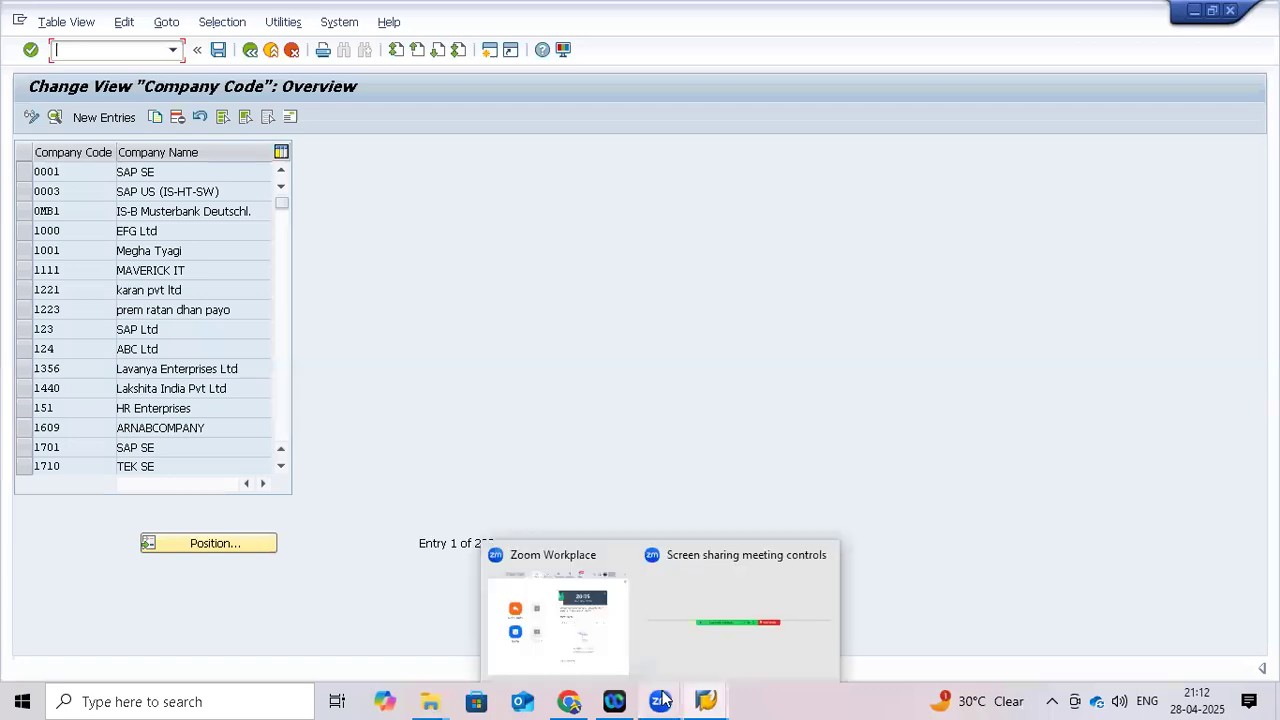